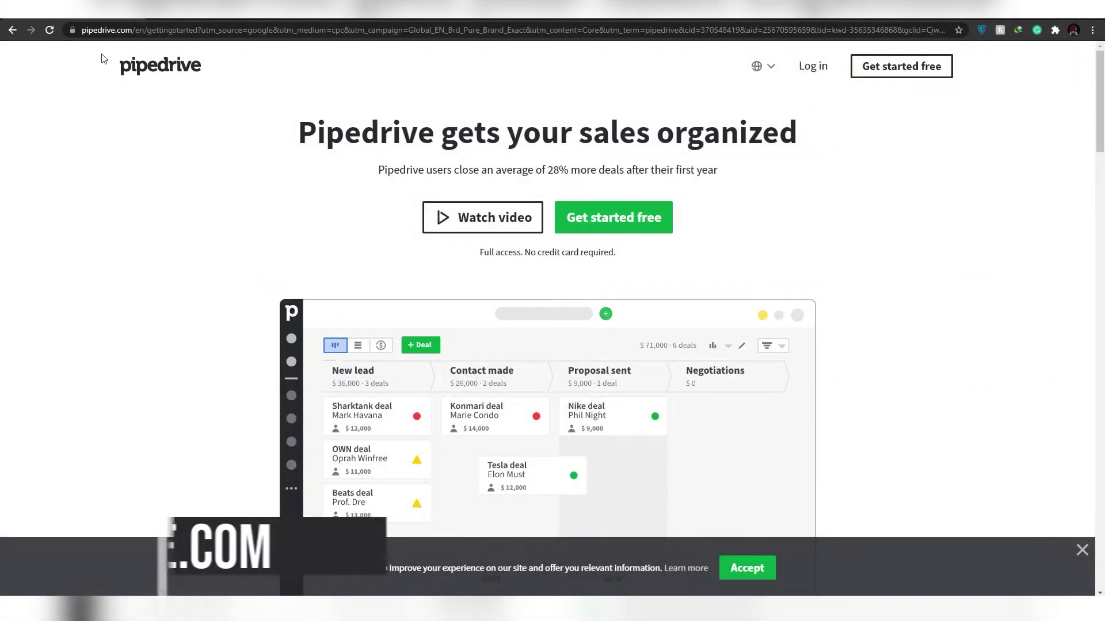
# - Dismiss the cookie notice on the Pipedrive landing page
pyautogui.scroll(-1, 225, 159)
pyautogui.scroll(-2, 224, 159)
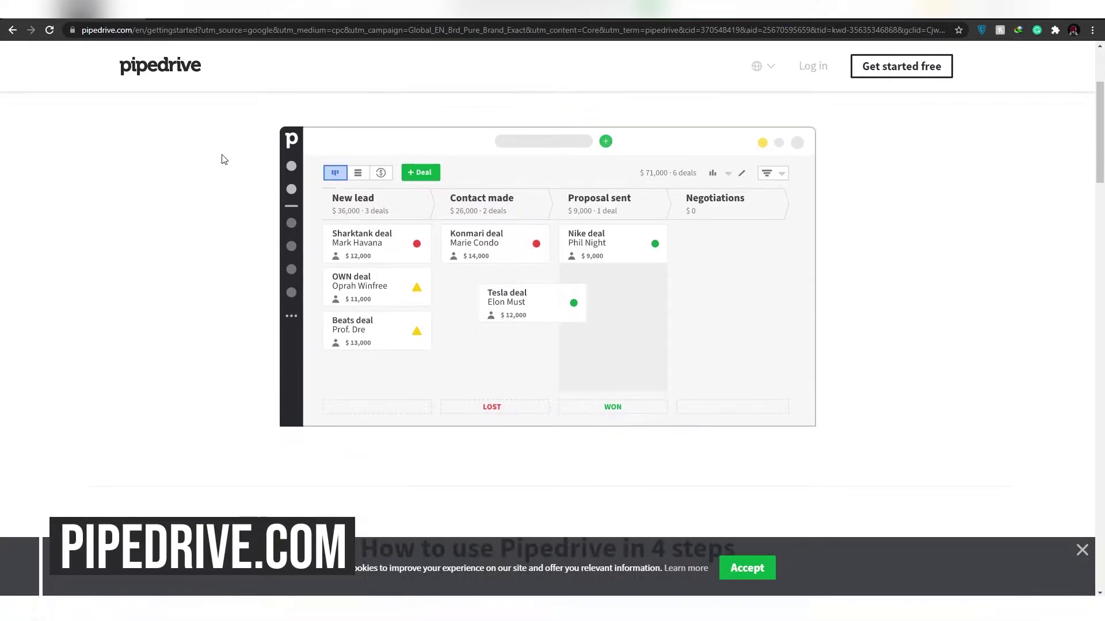
pyautogui.scroll(3, 225, 159)
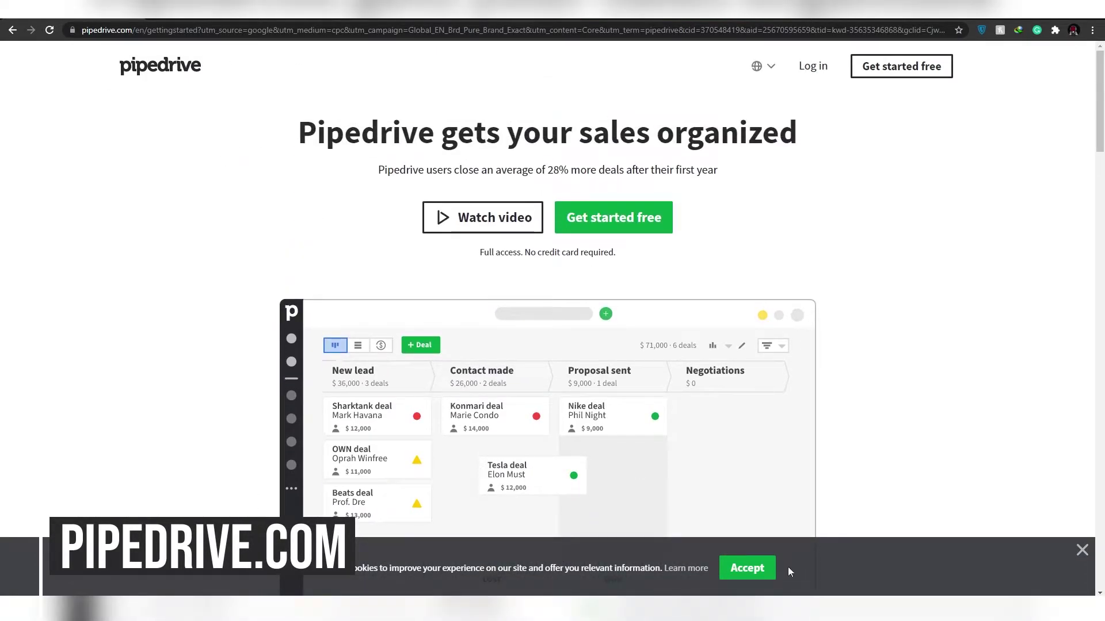
pyautogui.click(772, 577)
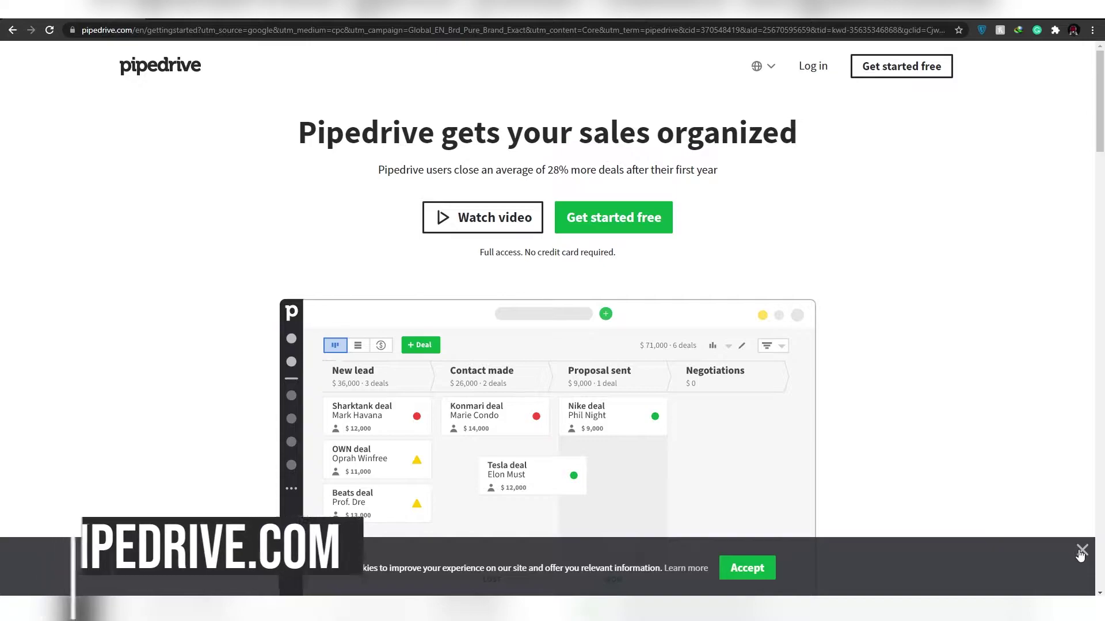
# - Examine the landing page's sample pipeline board and the "How to use Pipedrive in 4 steps" section
pyautogui.scroll(-7, 607, 257)
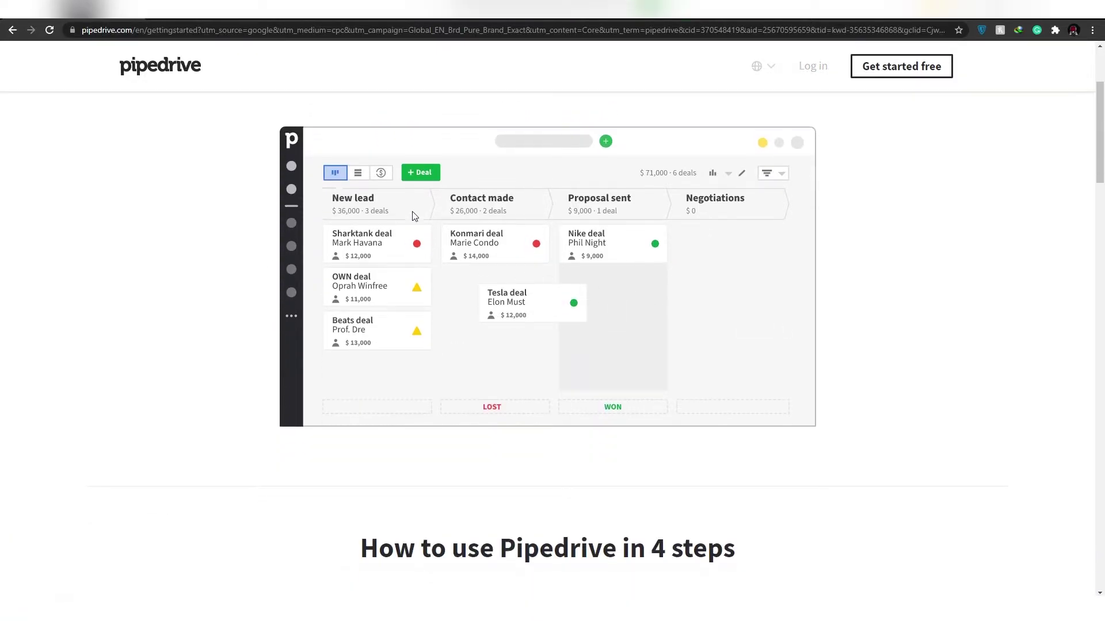
pyautogui.scroll(7, 606, 257)
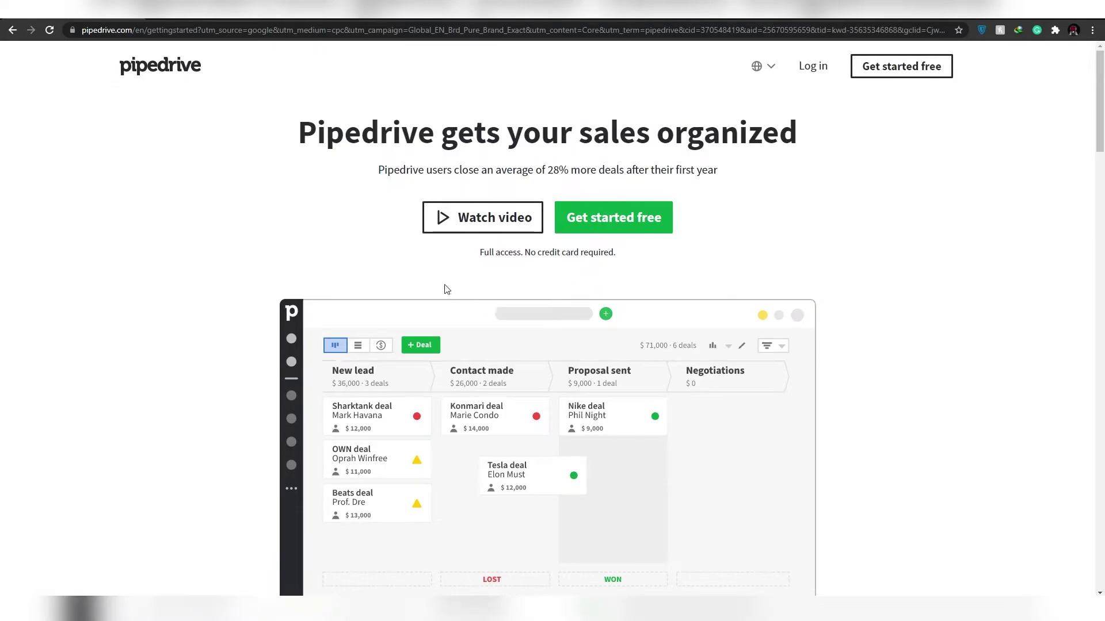
pyautogui.scroll(-10, 447, 287)
pyautogui.scroll(13, 452, 283)
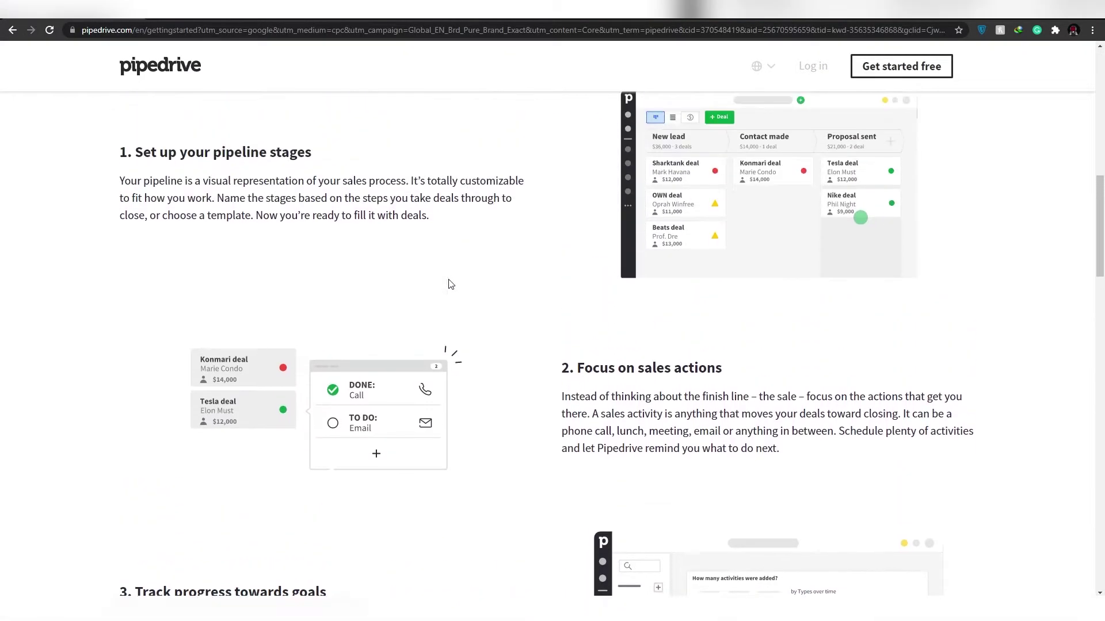
pyautogui.scroll(-10, 451, 282)
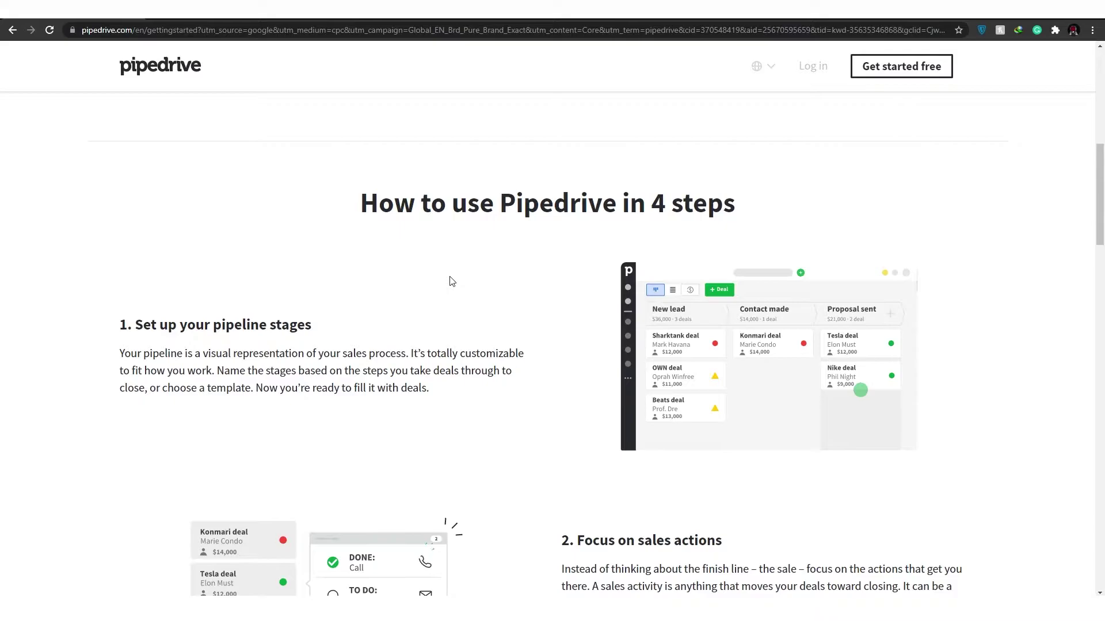
pyautogui.scroll(10, 86, 385)
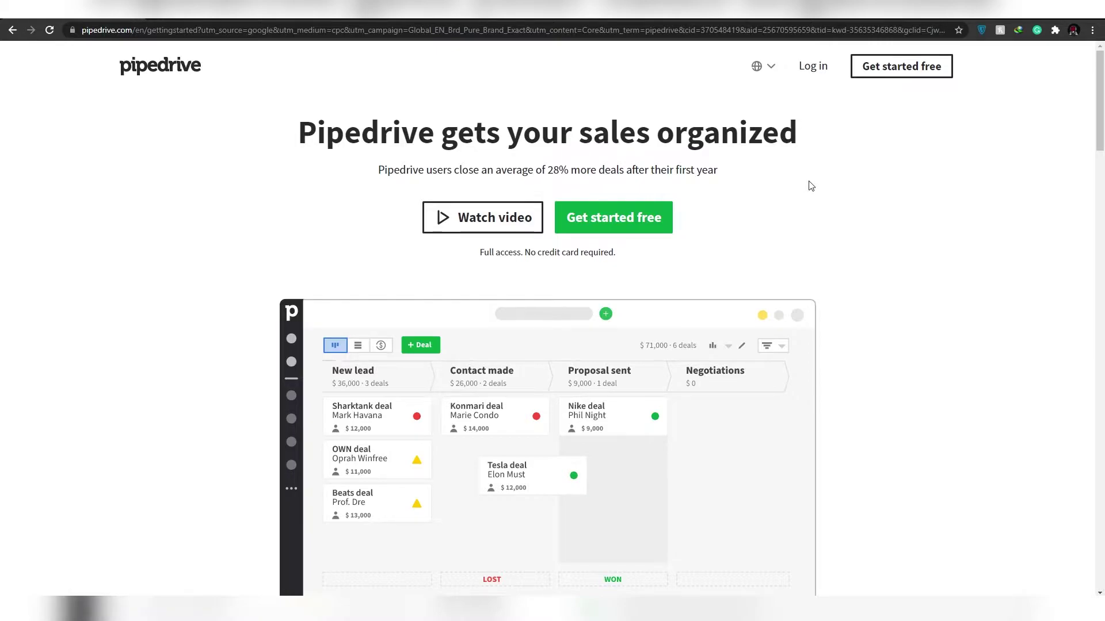
pyautogui.scroll(-1, 808, 185)
pyautogui.scroll(1, 808, 185)
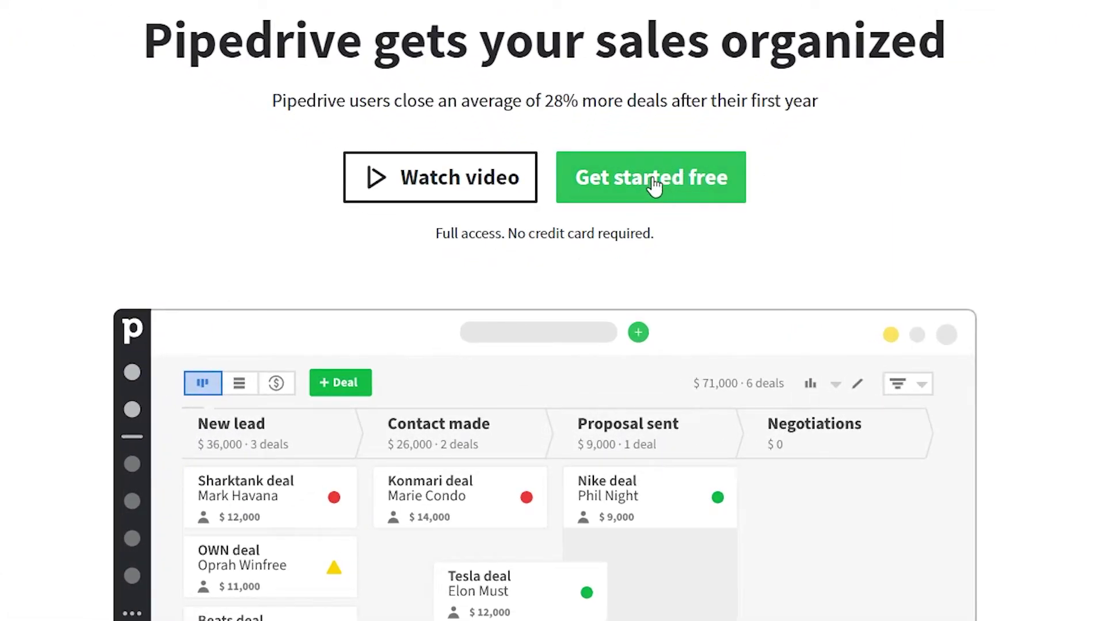
# - Start the free sign-up, then enter the account holder's name and the company name AnO
pyautogui.click(654, 186)
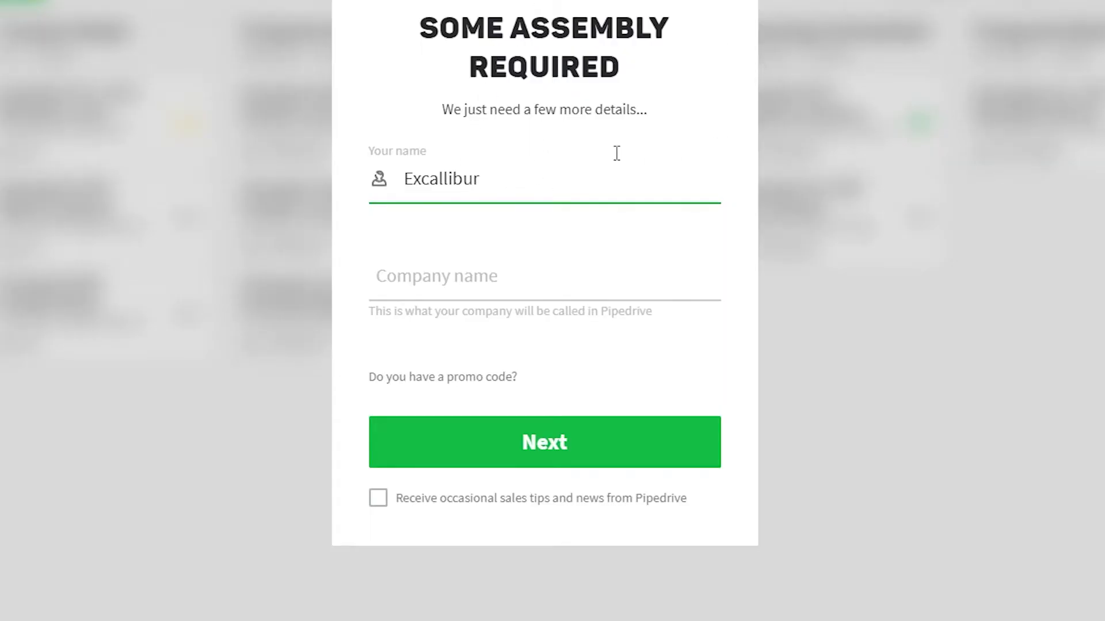
pyautogui.doubleClick(455, 187)
pyautogui.write('OsamaHash')
pyautogui.click(513, 279)
pyautogui.write('AnO')
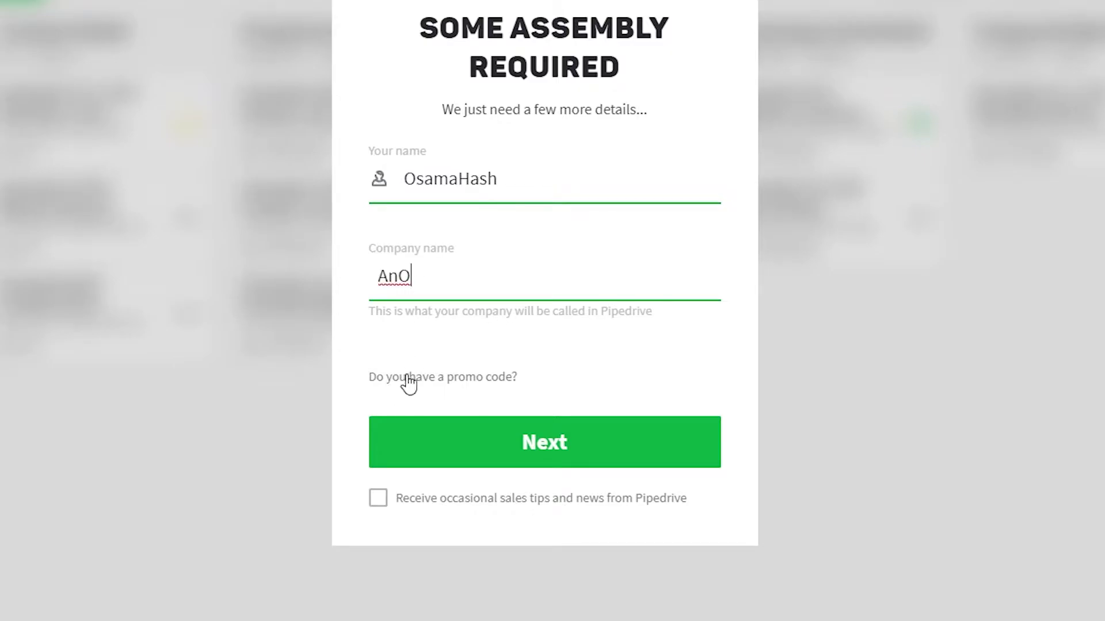
# - Reveal the promo code field, leave it empty and submit the name and company details
pyautogui.click(507, 382)
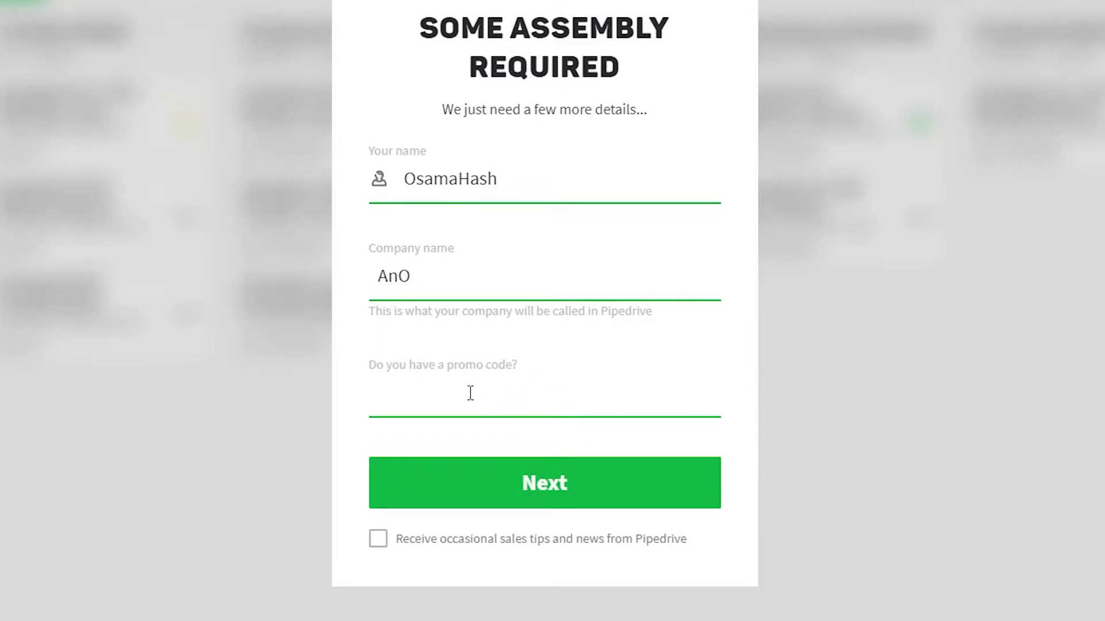
pyautogui.click(370, 447)
pyautogui.click(434, 393)
pyautogui.click(532, 489)
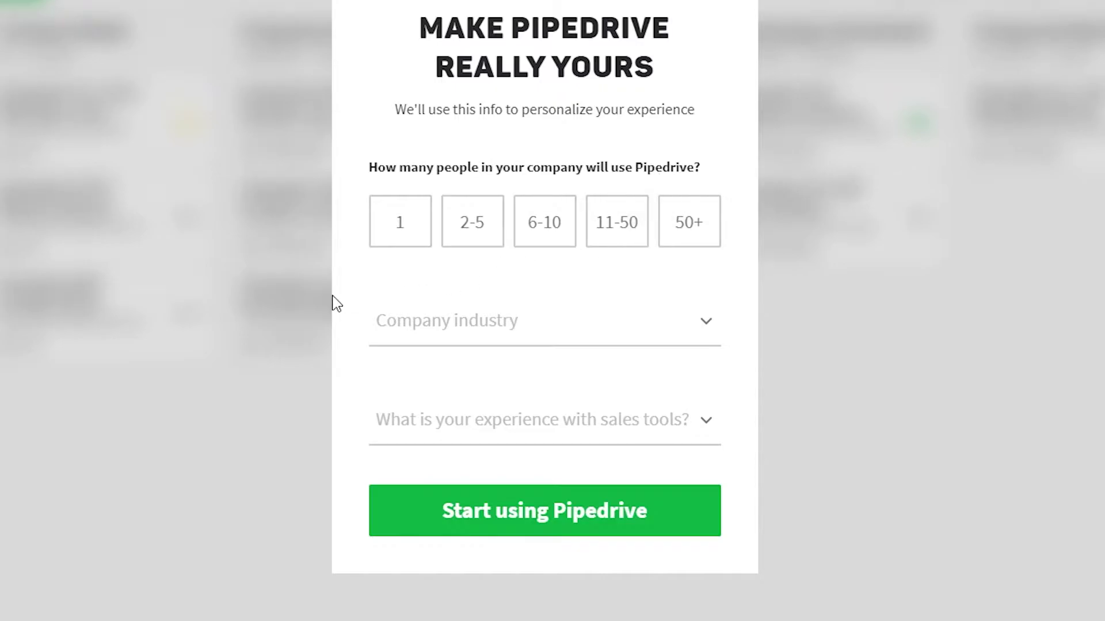
# - Personalize the account with 2-5 users, industry "Creative agency (web, advertising, video)" and "I haven't used any sales tools before", and finish the sign-up
pyautogui.click(460, 235)
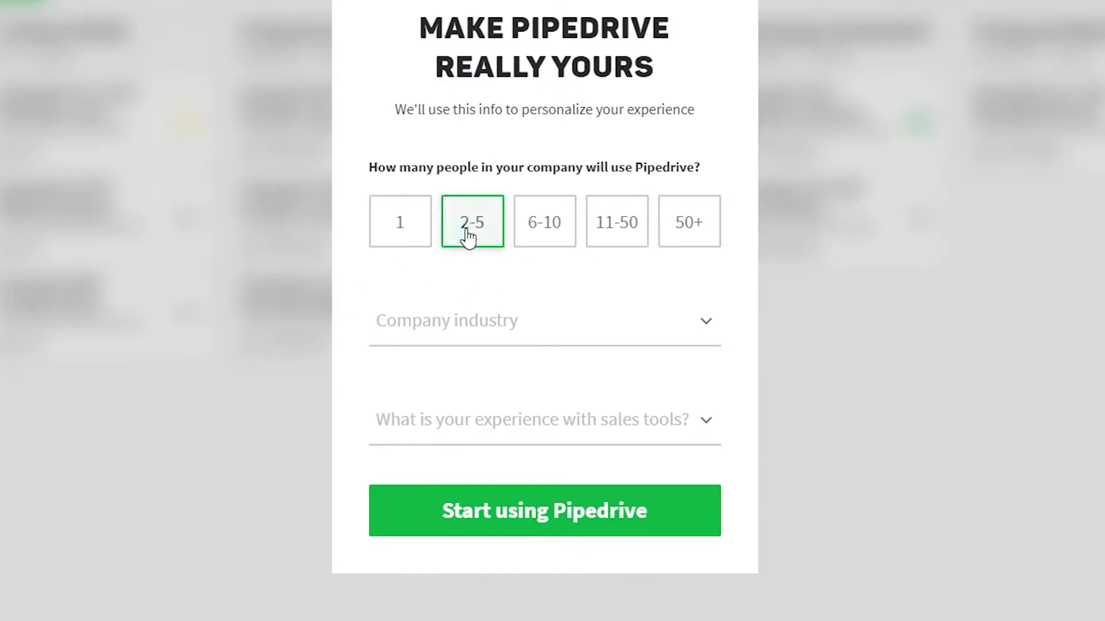
pyautogui.click(535, 325)
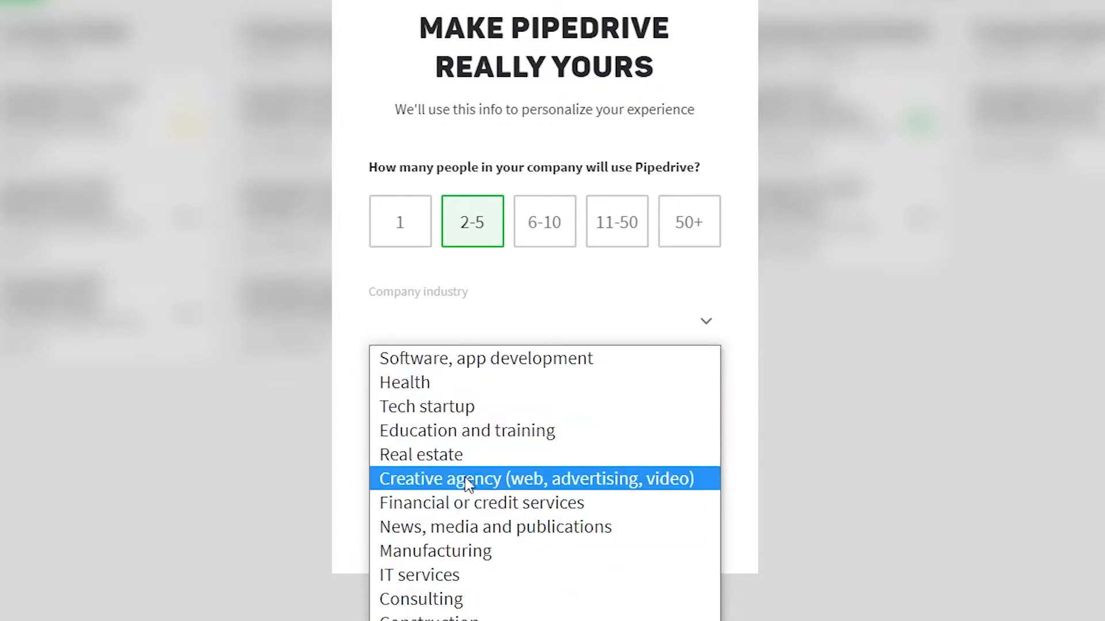
pyautogui.click(448, 487)
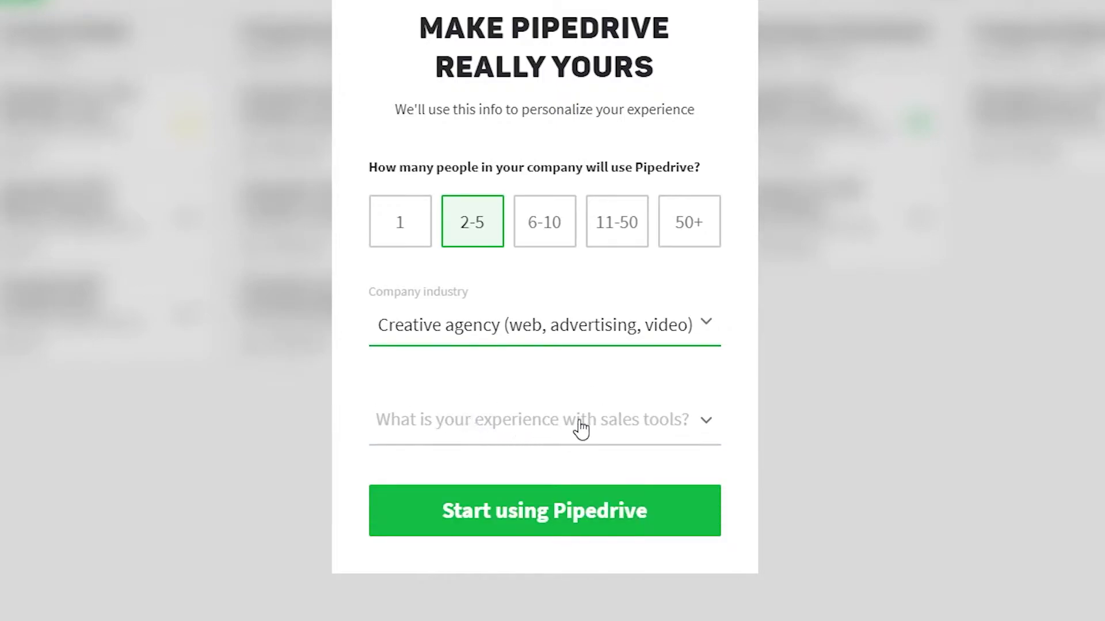
pyautogui.click(626, 424)
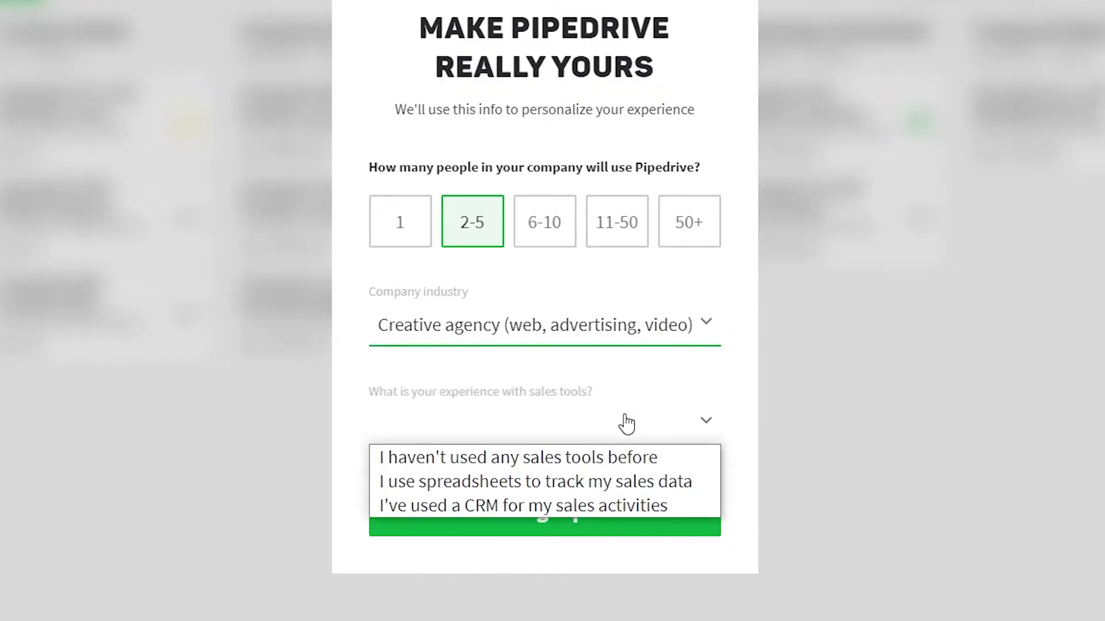
pyautogui.click(559, 461)
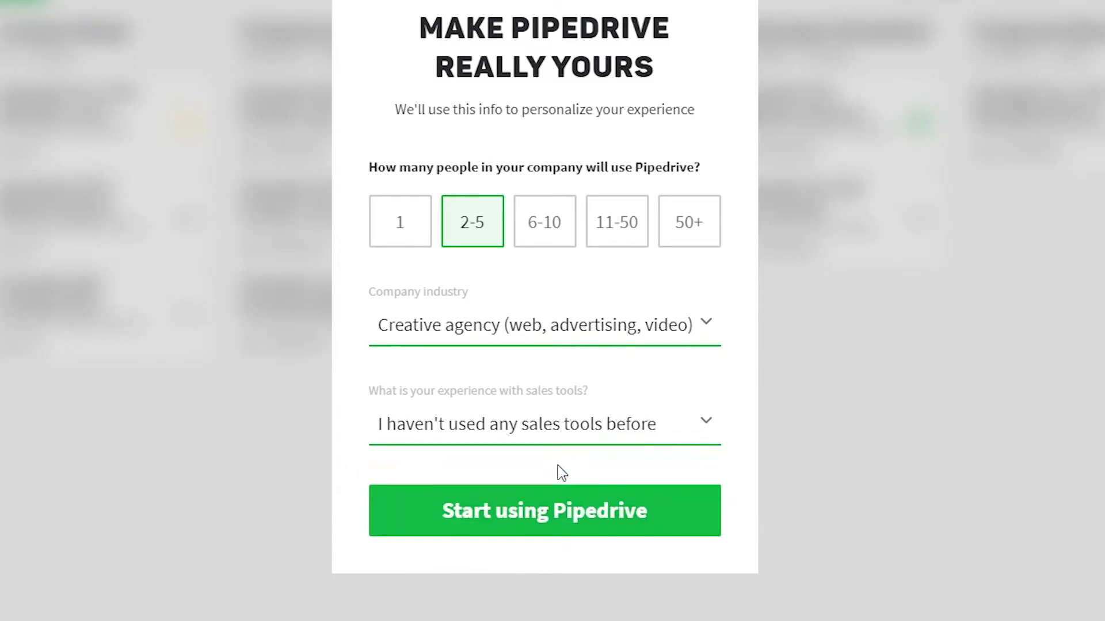
pyautogui.click(554, 529)
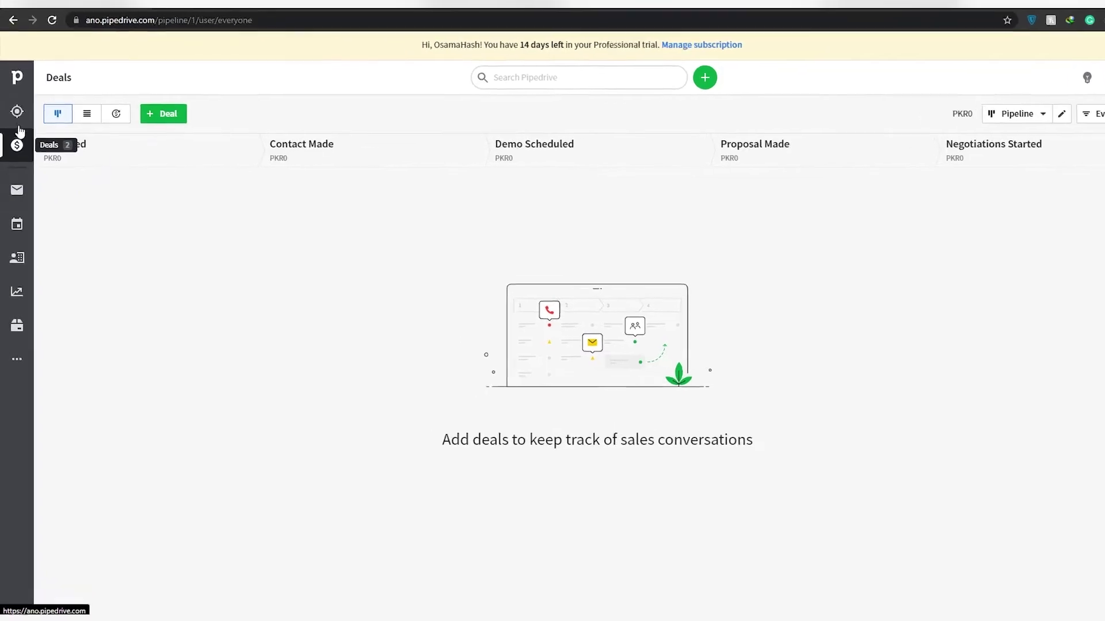
# - View the Leads Inbox and the Deals pipeline board
pyautogui.click(23, 68)
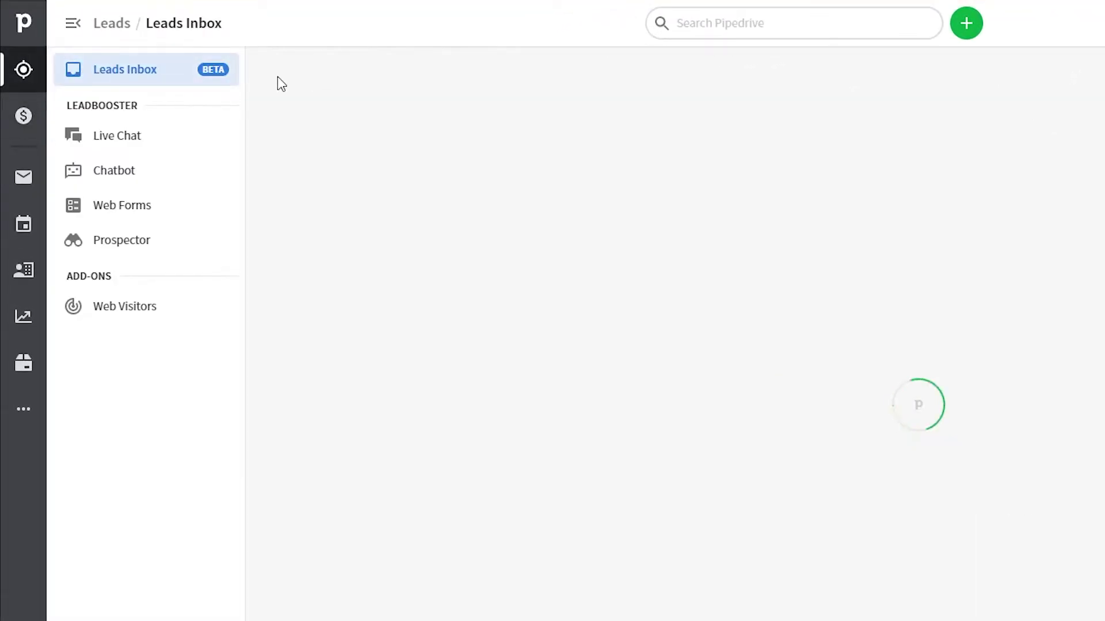
pyautogui.click(386, 68)
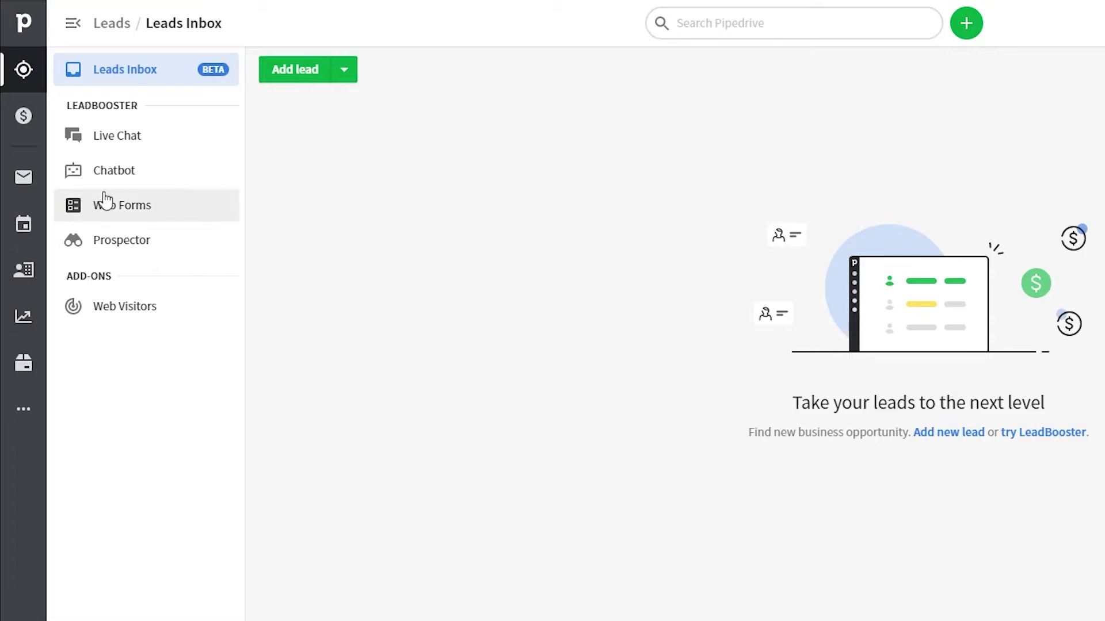
pyautogui.click(24, 129)
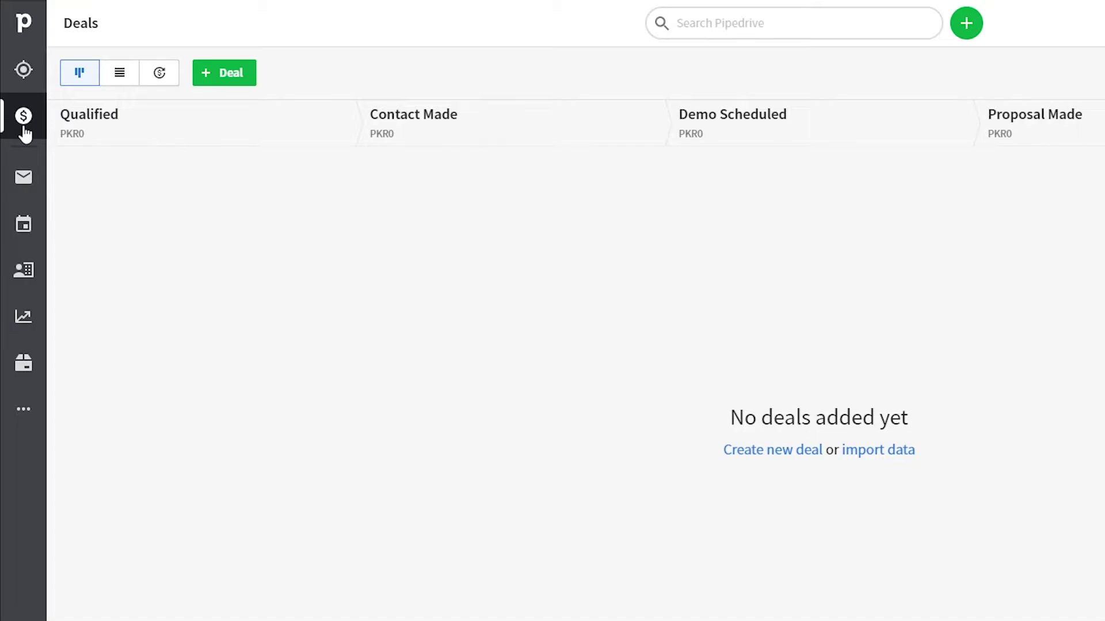
# - Open the Mail section and read through its Sales Inbox and Smart Email BCC information
pyautogui.click(29, 202)
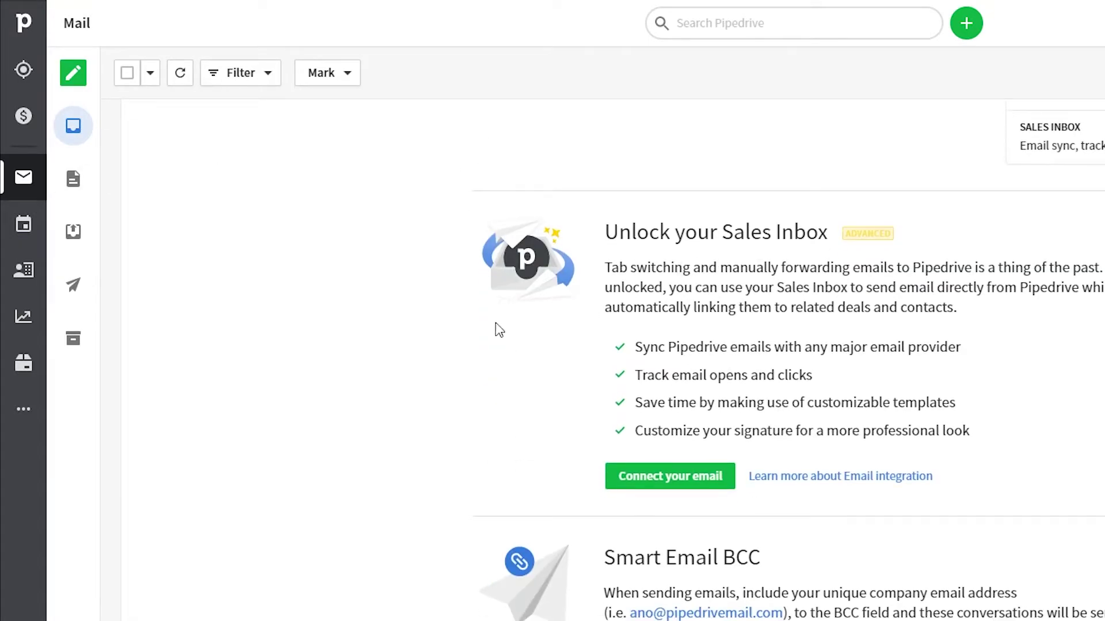
pyautogui.scroll(3, 498, 328)
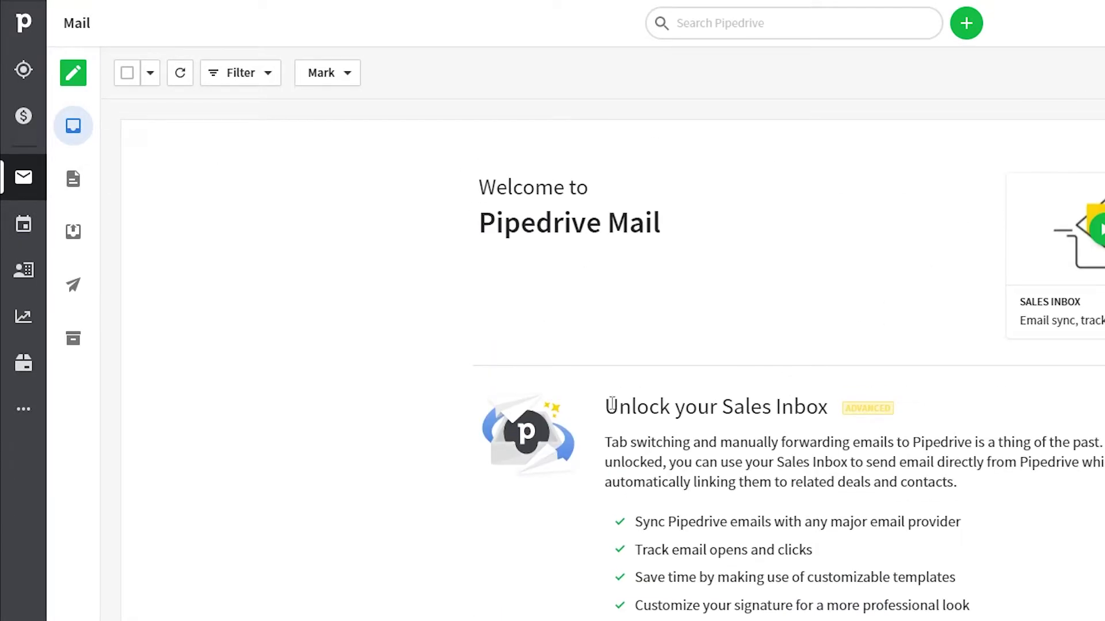
pyautogui.scroll(-3, 519, 343)
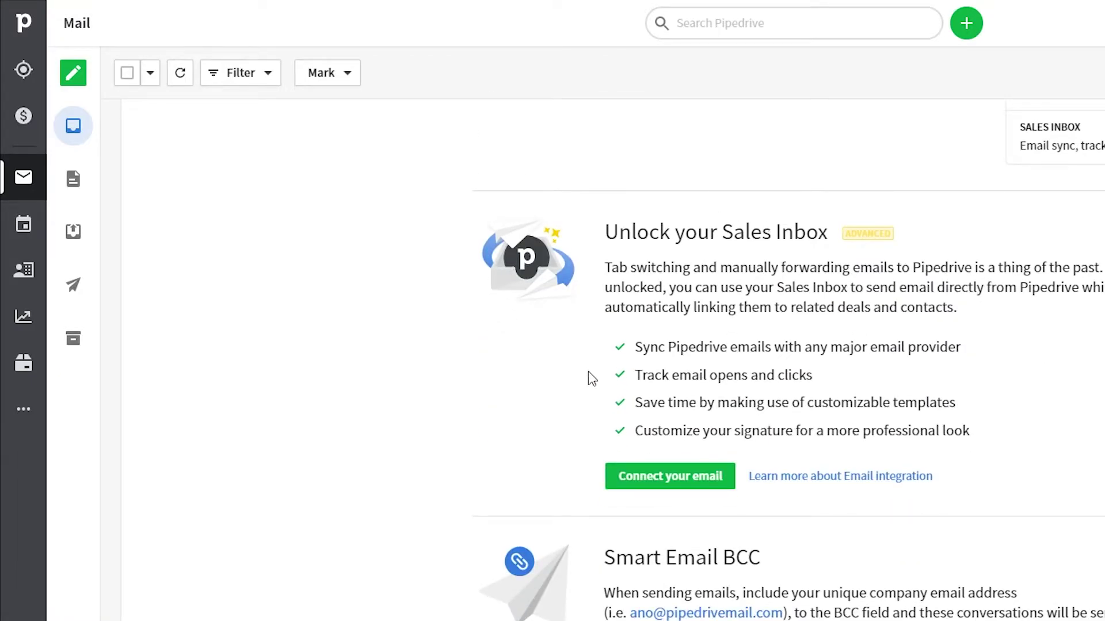
pyautogui.scroll(3, 567, 385)
pyautogui.scroll(-3, 397, 327)
# - View the Activities list and the People list in Contacts
pyautogui.click(27, 222)
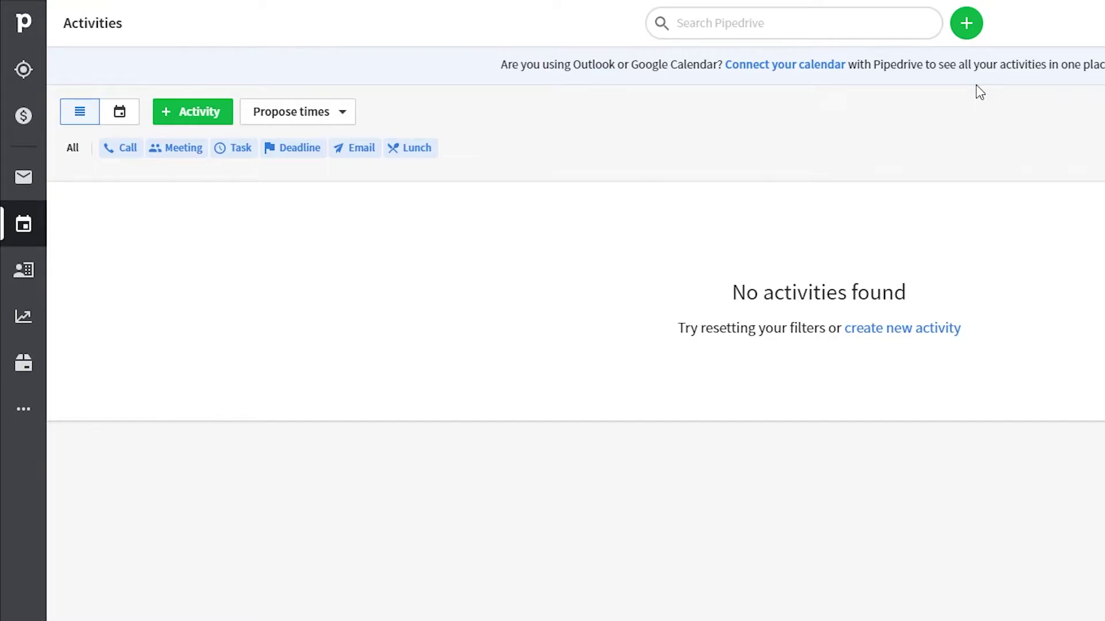
pyautogui.click(23, 282)
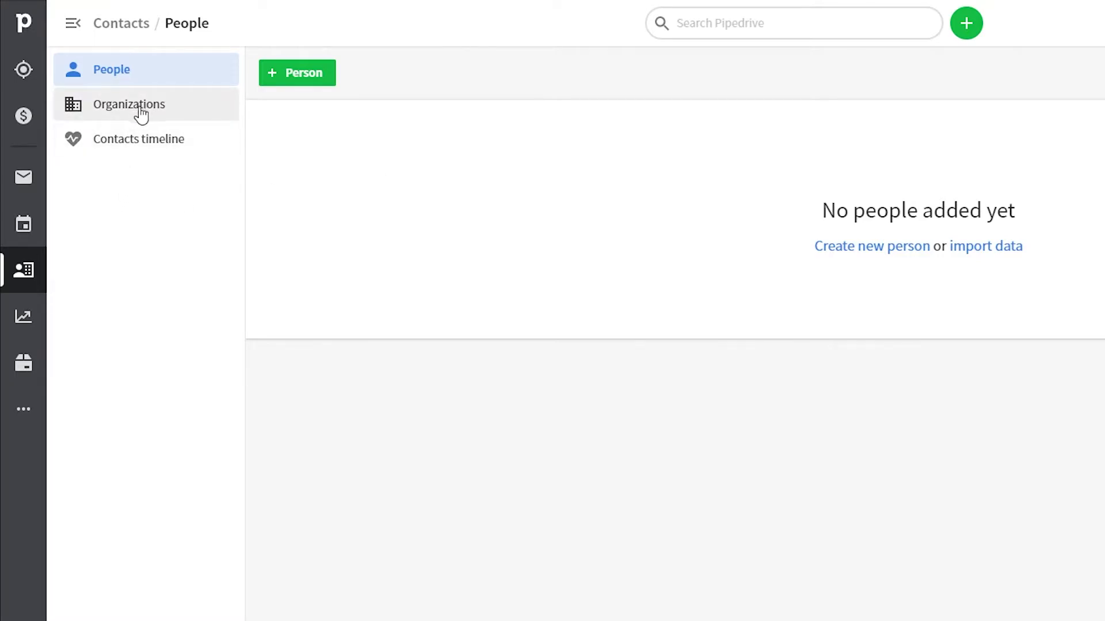
# - Open Insights and examine the reports on My dashboard, including deals, activities, emails, products sold and revenue forecast
pyautogui.click(12, 326)
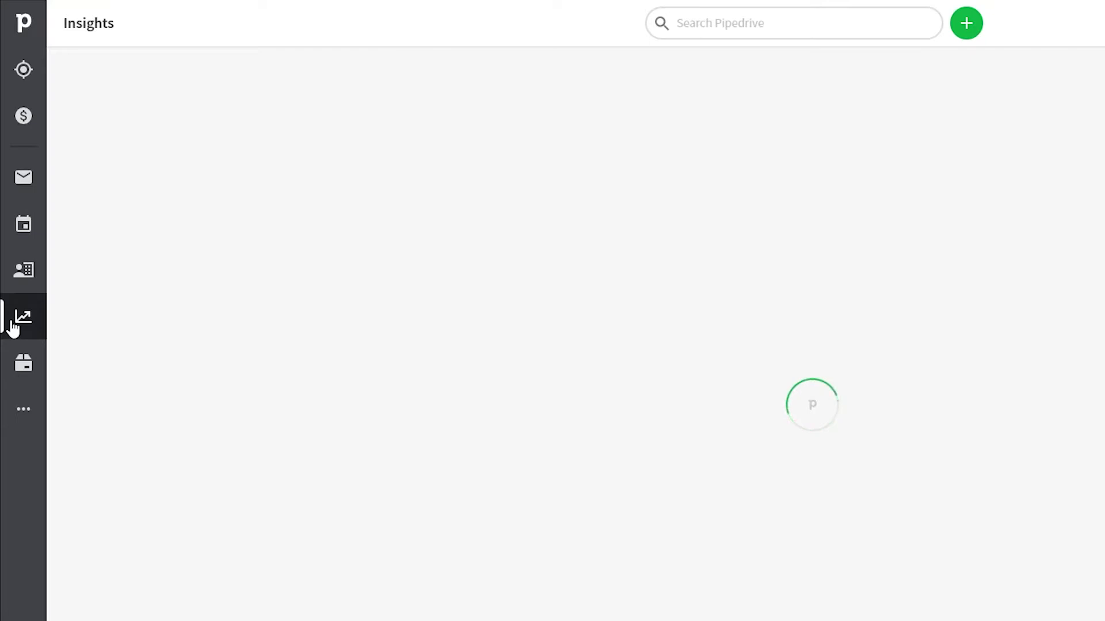
pyautogui.scroll(-3, 571, 239)
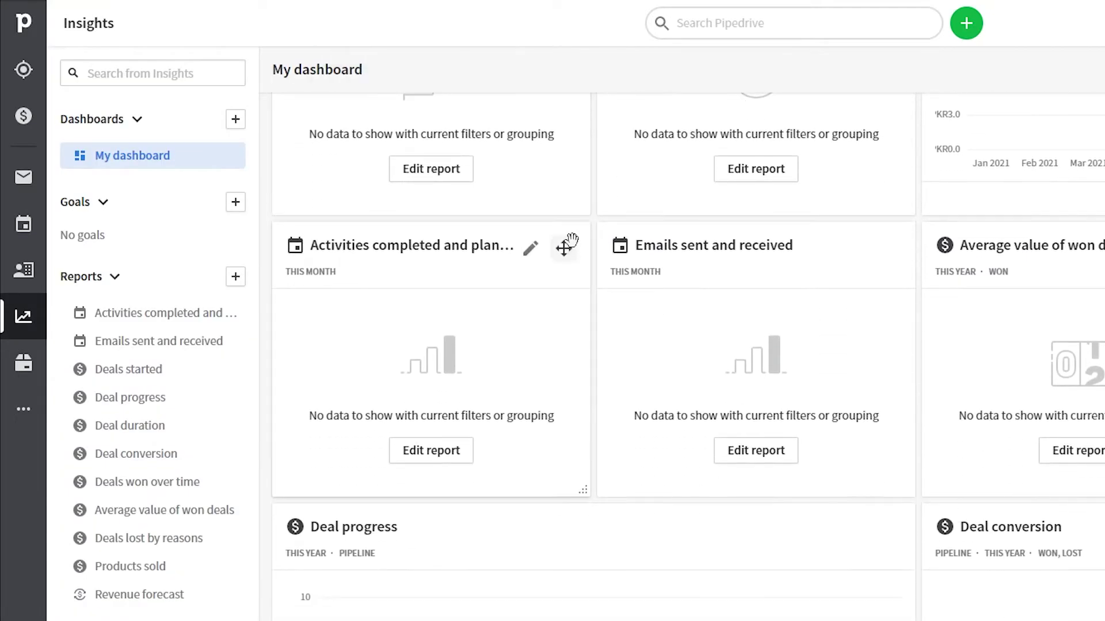
pyautogui.scroll(-4, 575, 295)
pyautogui.scroll(7, 575, 296)
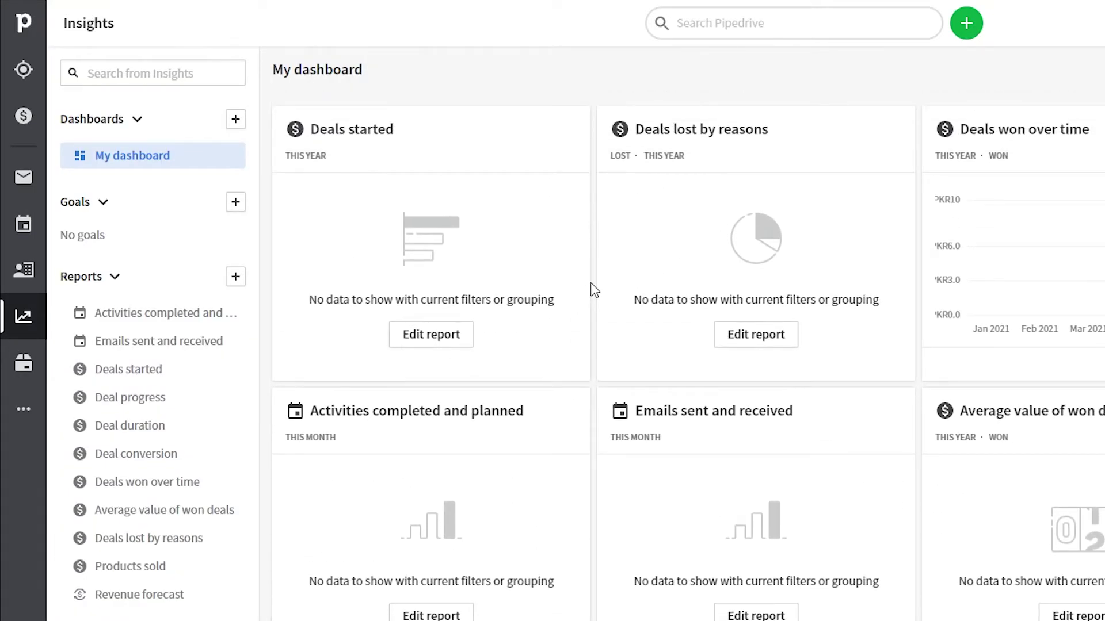
pyautogui.scroll(-7, 689, 356)
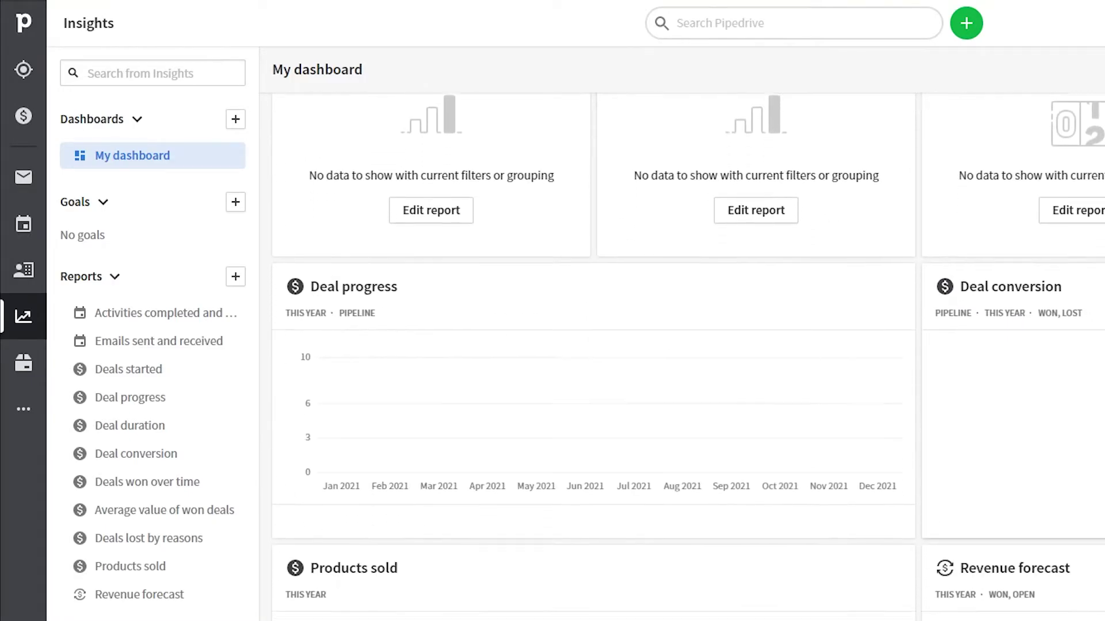
pyautogui.scroll(-5, 969, 385)
pyautogui.scroll(10, 981, 370)
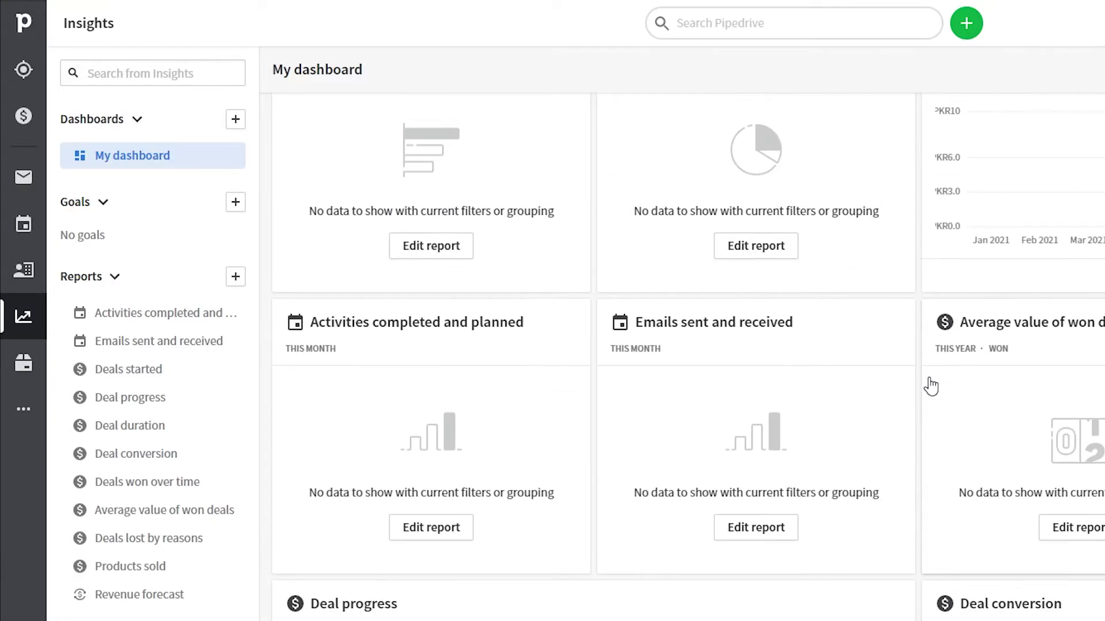
pyautogui.scroll(2, 922, 378)
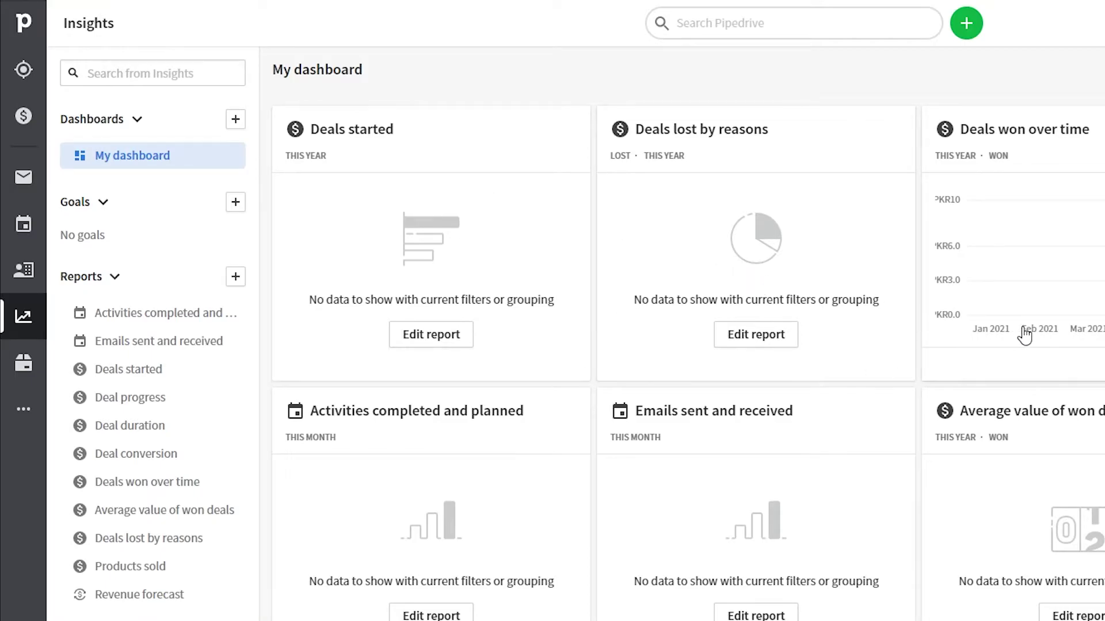
pyautogui.scroll(-2, 649, 412)
pyautogui.scroll(-4, 649, 412)
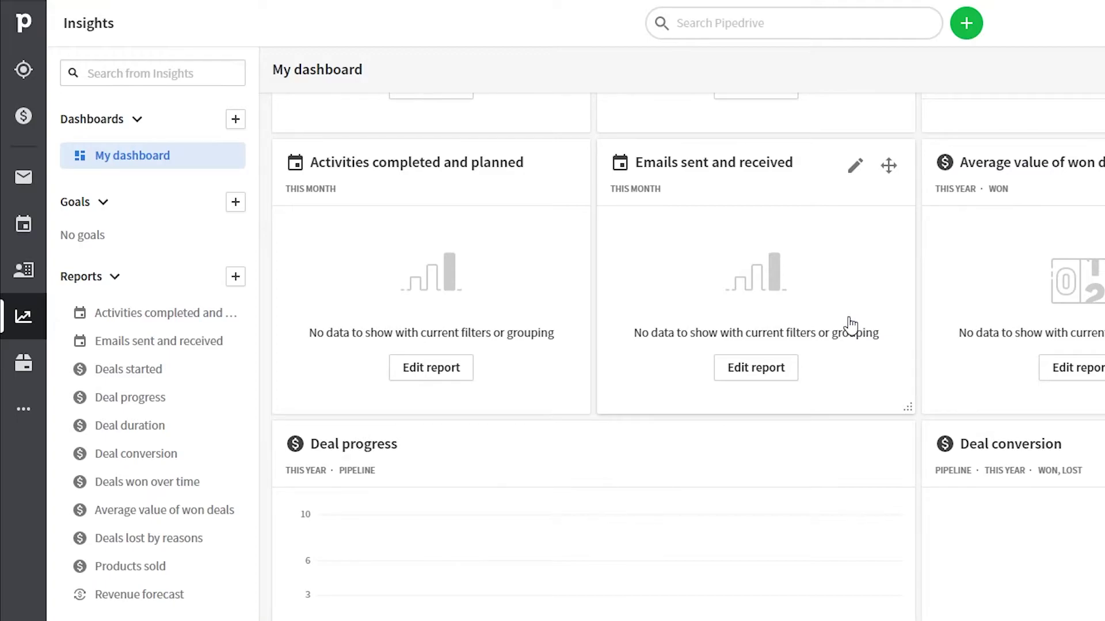
pyautogui.scroll(-1, 689, 346)
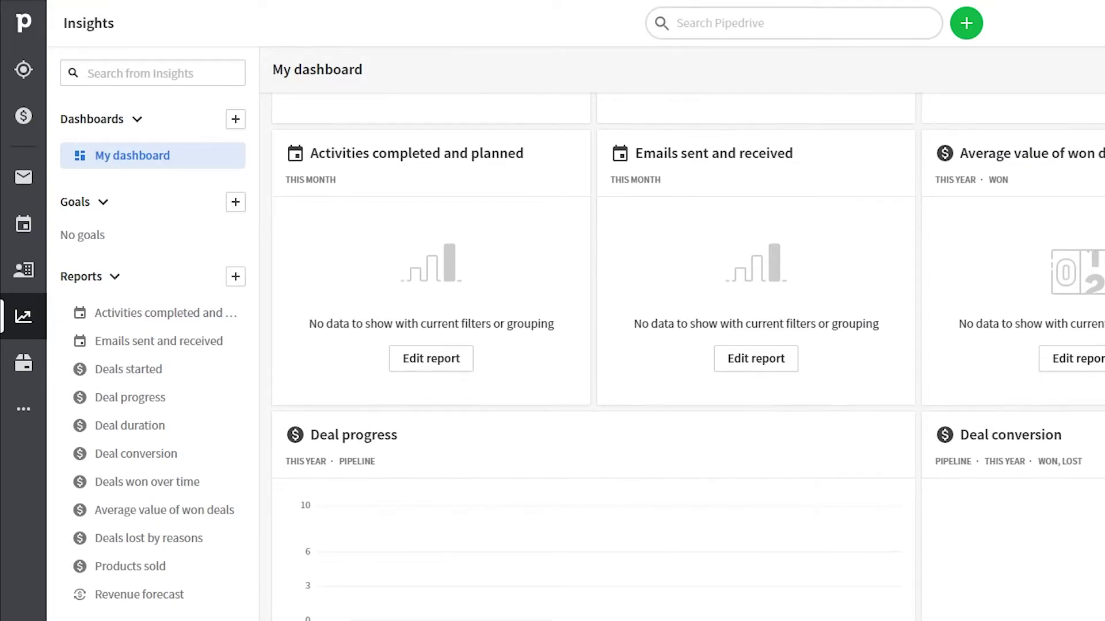
# - Look through the Products sold and Revenue forecast reports on the Insights dashboard and view the Products section
pyautogui.scroll(-3, 1007, 362)
pyautogui.scroll(-4, 872, 518)
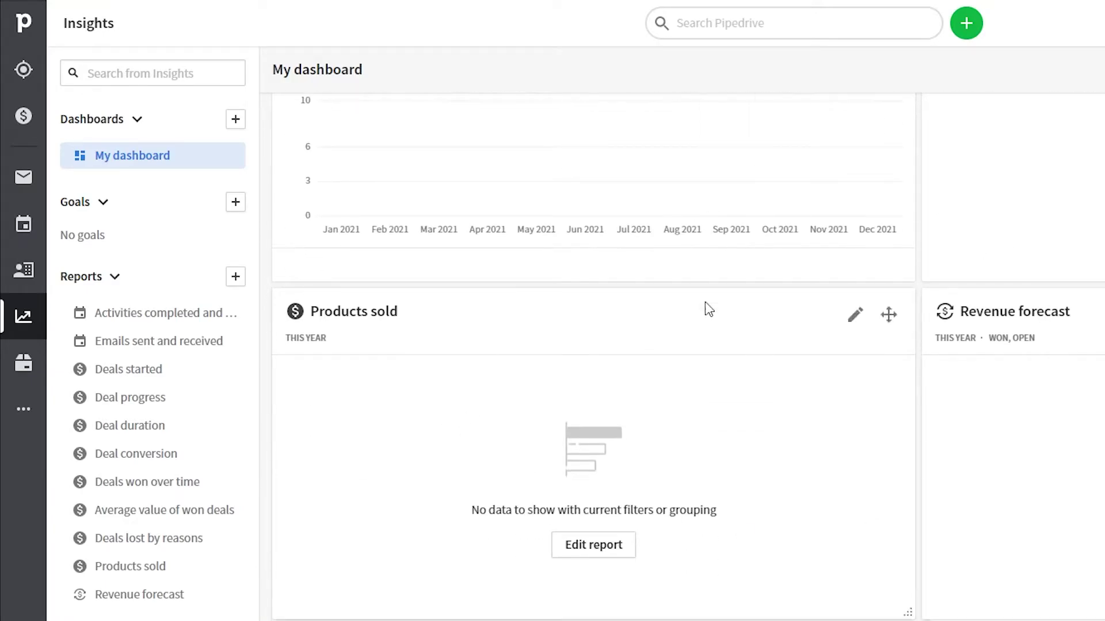
pyautogui.scroll(-1, 673, 368)
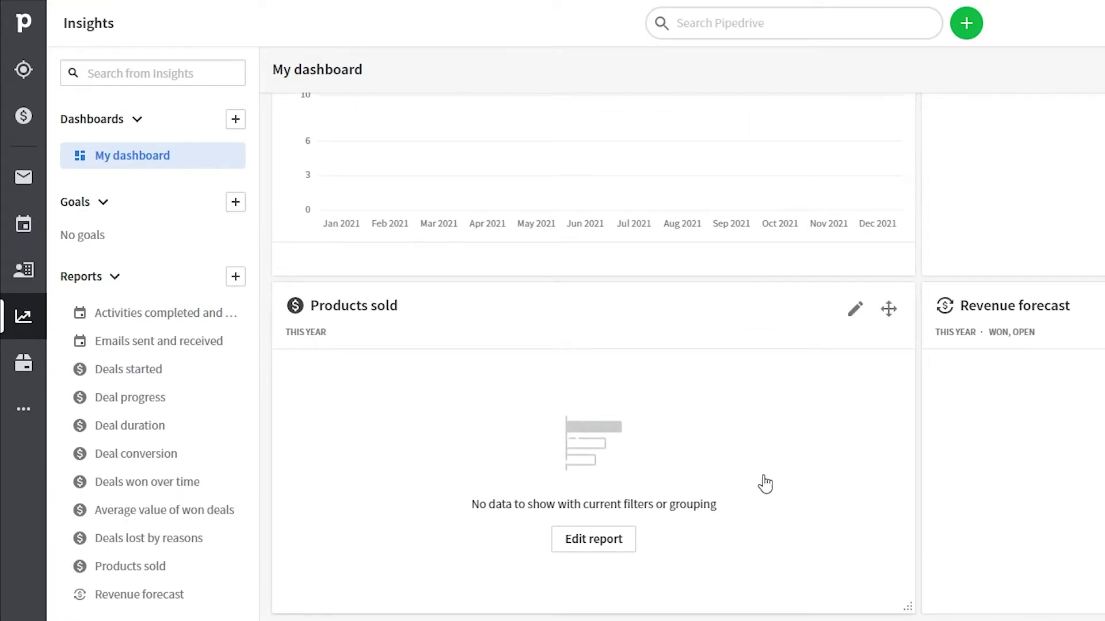
pyautogui.scroll(5, 399, 363)
pyautogui.click(12, 368)
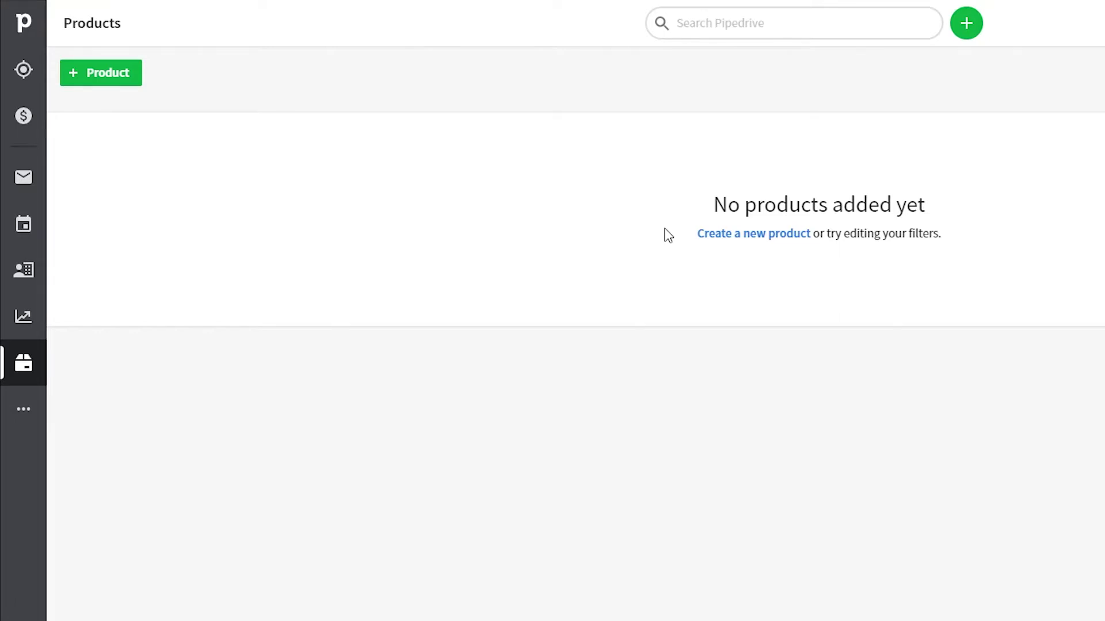
pyautogui.click(23, 409)
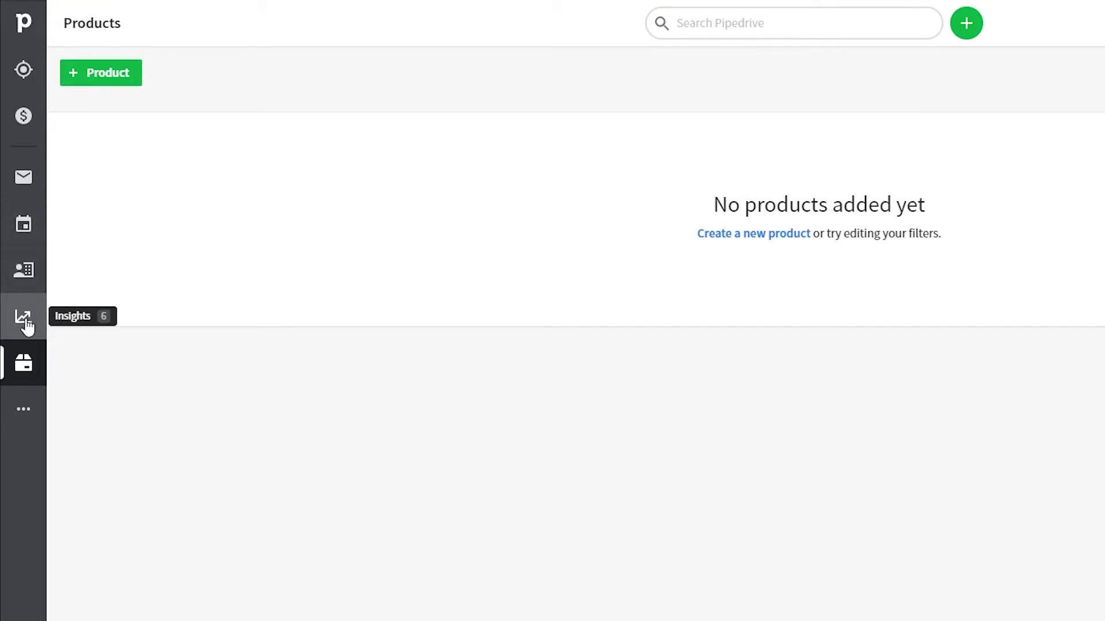
# - Start a new person in the People contacts, entering the contact's name and AnO productions as a new organization
pyautogui.click(25, 268)
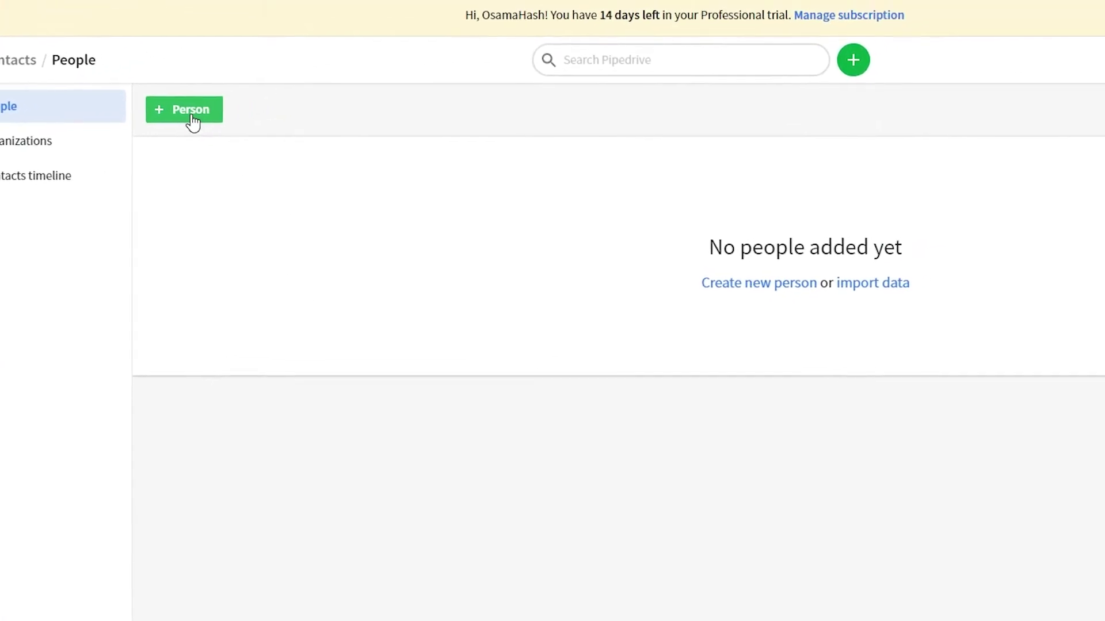
pyautogui.click(151, 133)
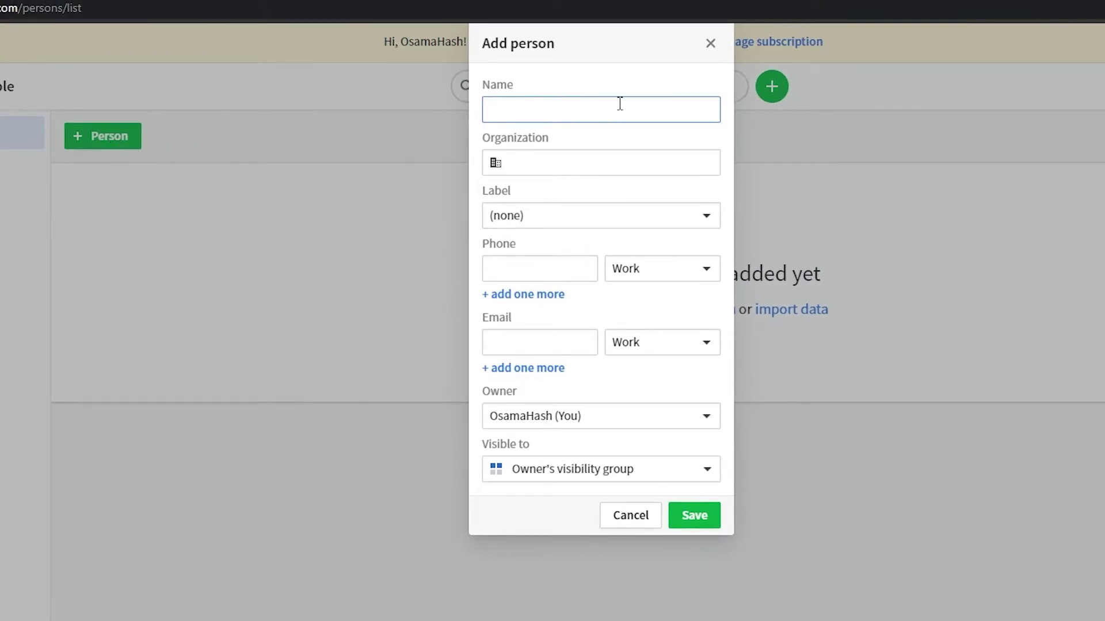
pyautogui.click(602, 113)
pyautogui.click(554, 117)
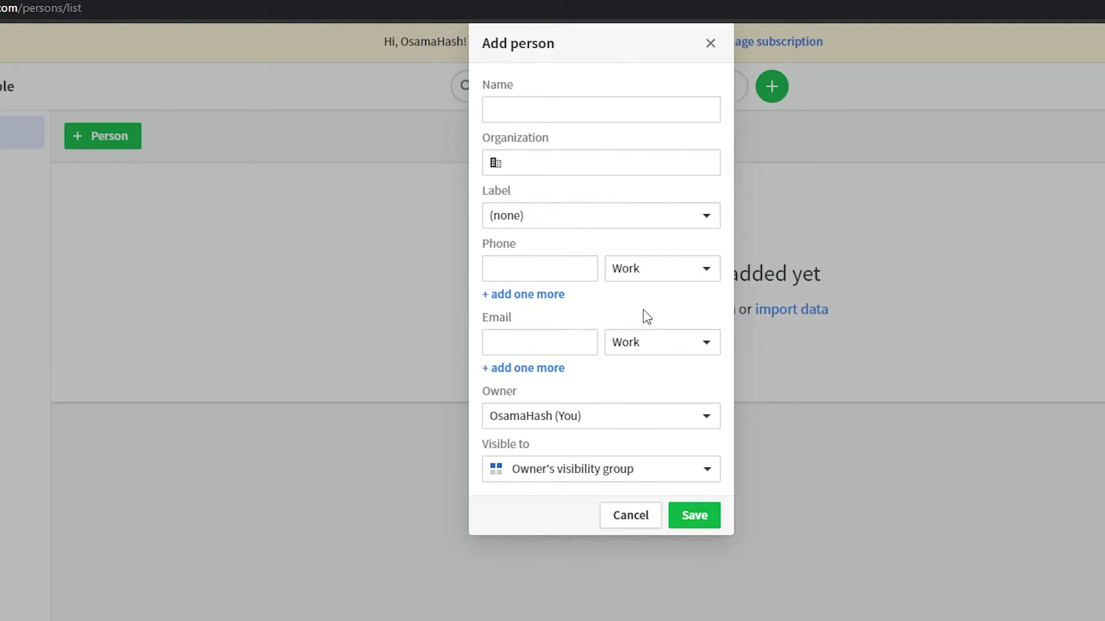
pyautogui.click(516, 100)
pyautogui.write('Lee')
pyautogui.click(520, 171)
pyautogui.write('AnO productions')
pyautogui.click(522, 191)
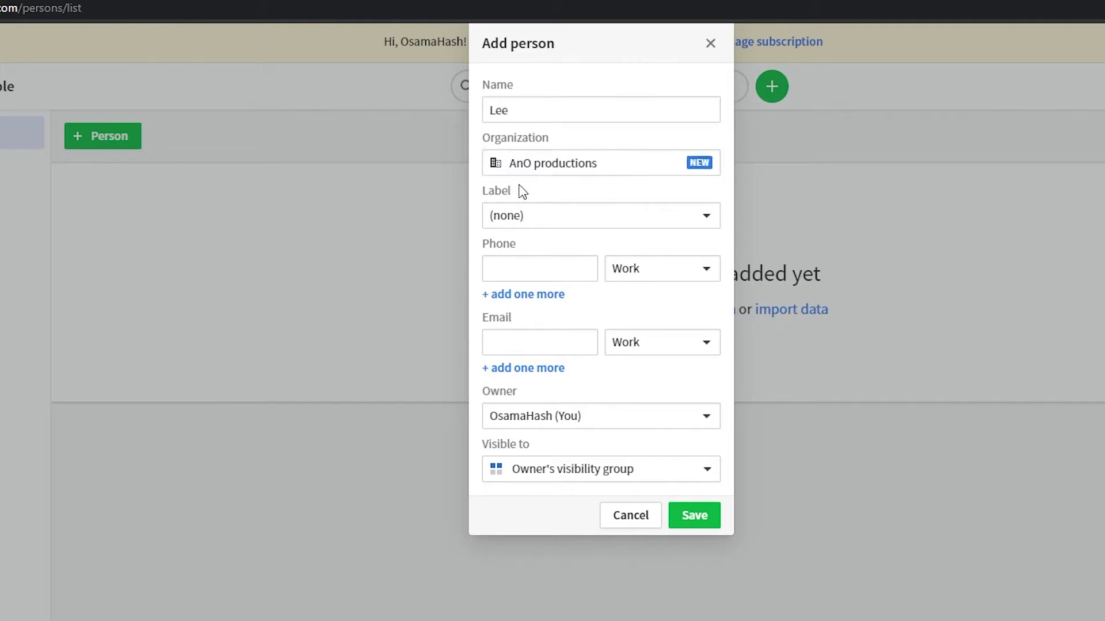
pyautogui.click(572, 165)
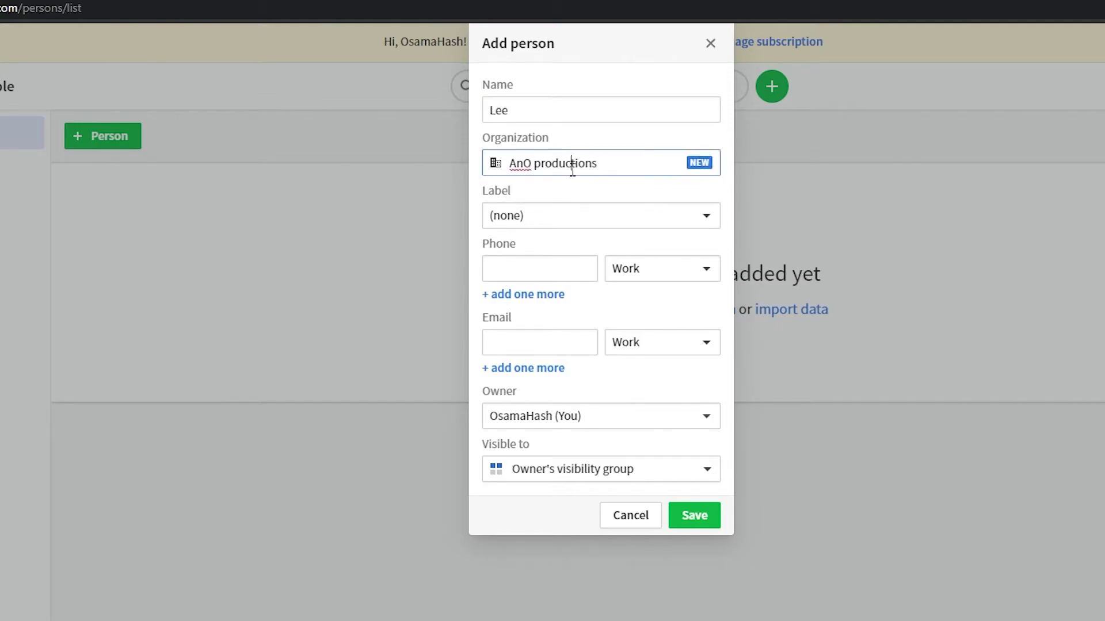
pyautogui.click(700, 168)
pyautogui.click(601, 174)
# - Label the new person as Customer, fill in the work phone number and save the contact
pyautogui.click(557, 215)
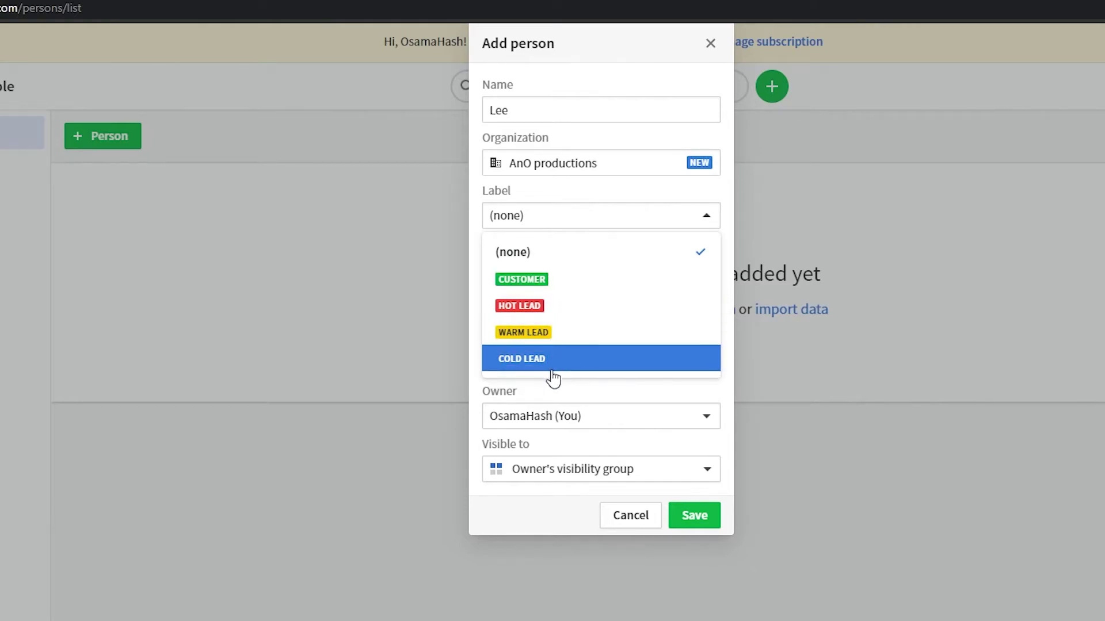
pyautogui.click(561, 285)
pyautogui.click(570, 279)
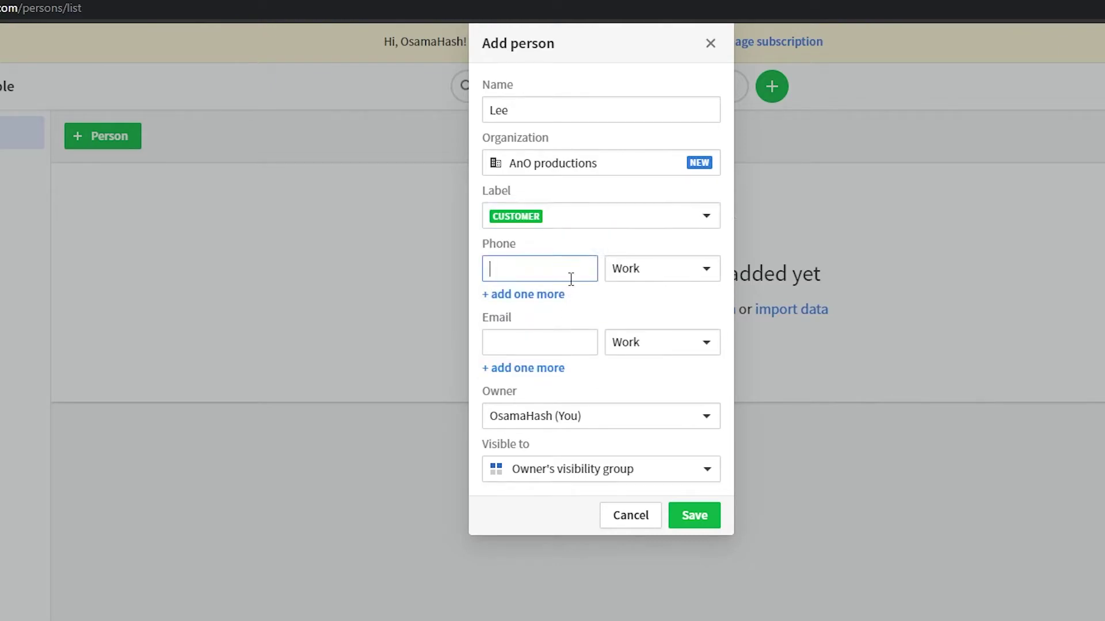
pyautogui.hotkey('ctrl', 'v')
pyautogui.click(515, 350)
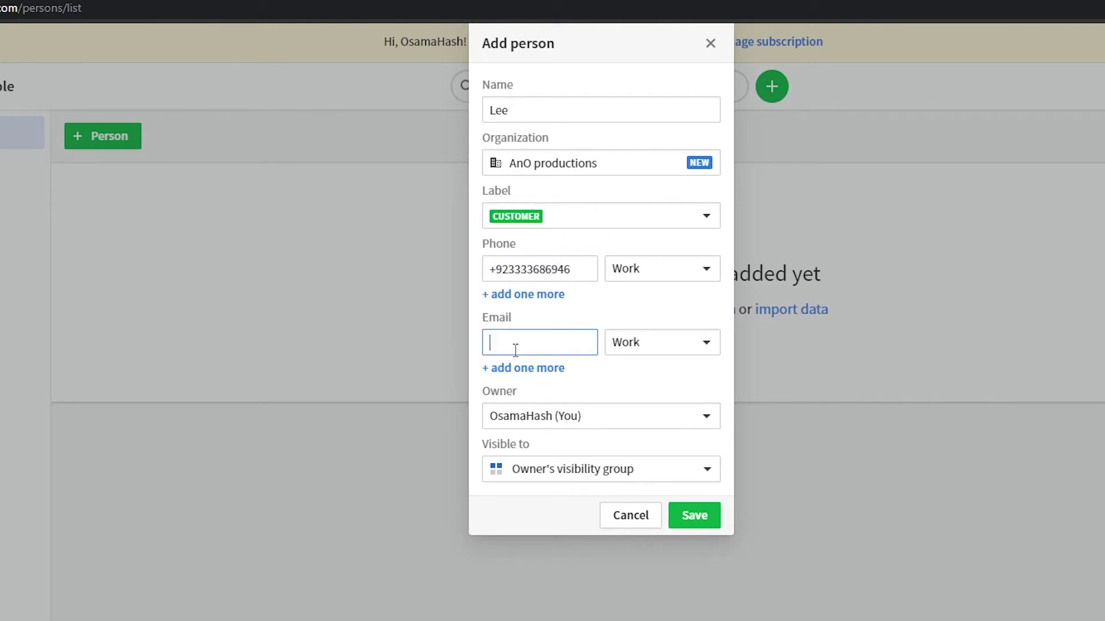
pyautogui.click(720, 521)
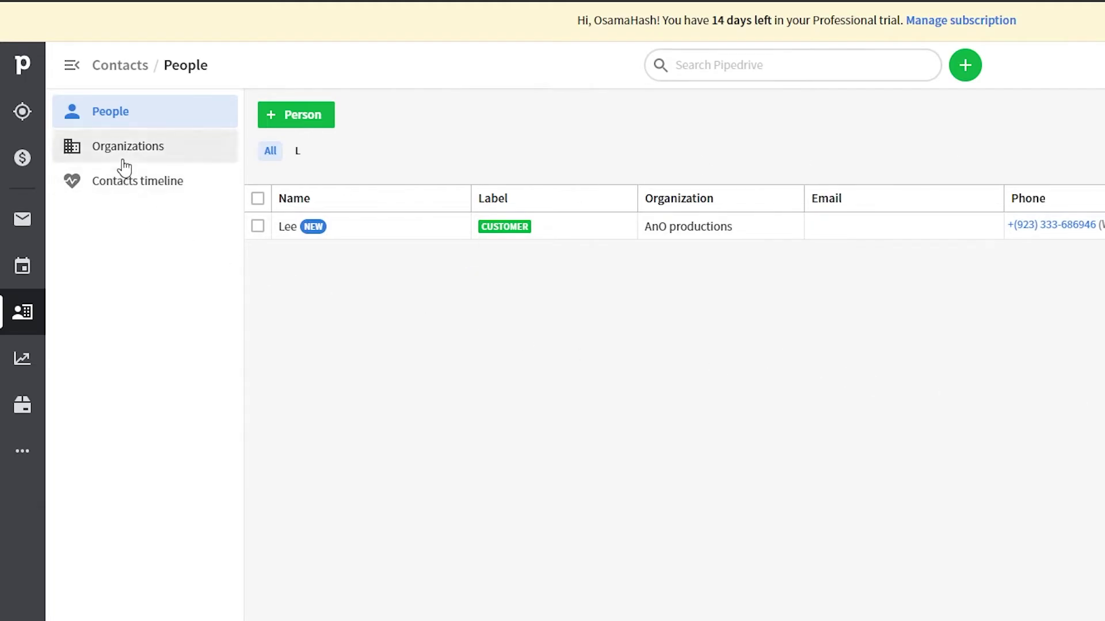
# - View the Organizations list in Contacts with the AnO productions entry
pyautogui.click(106, 153)
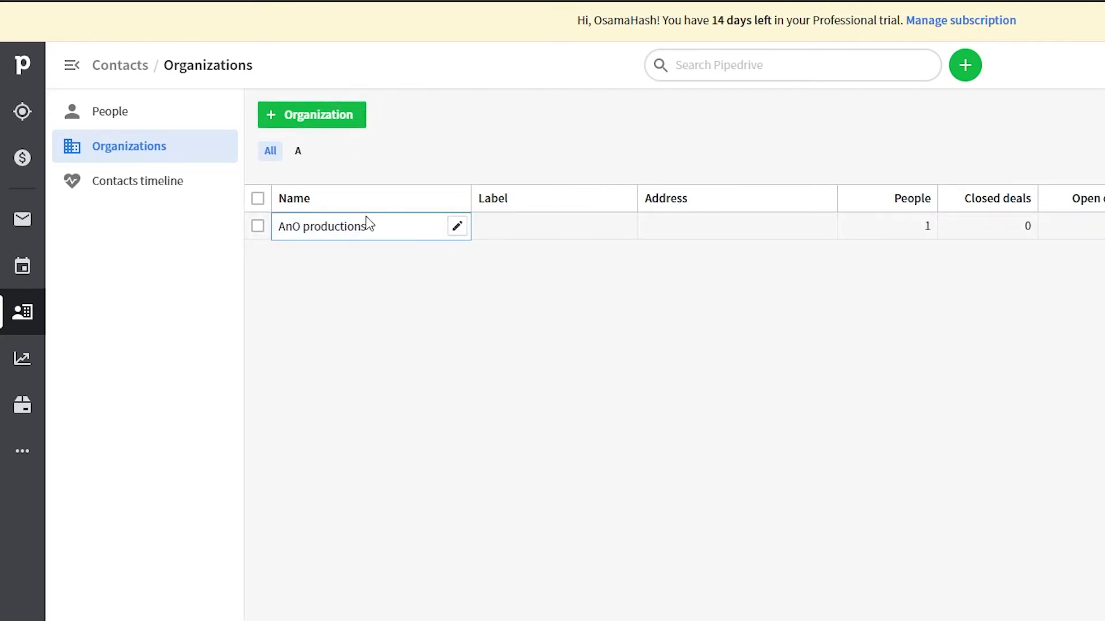
pyautogui.moveTo(327, 233)
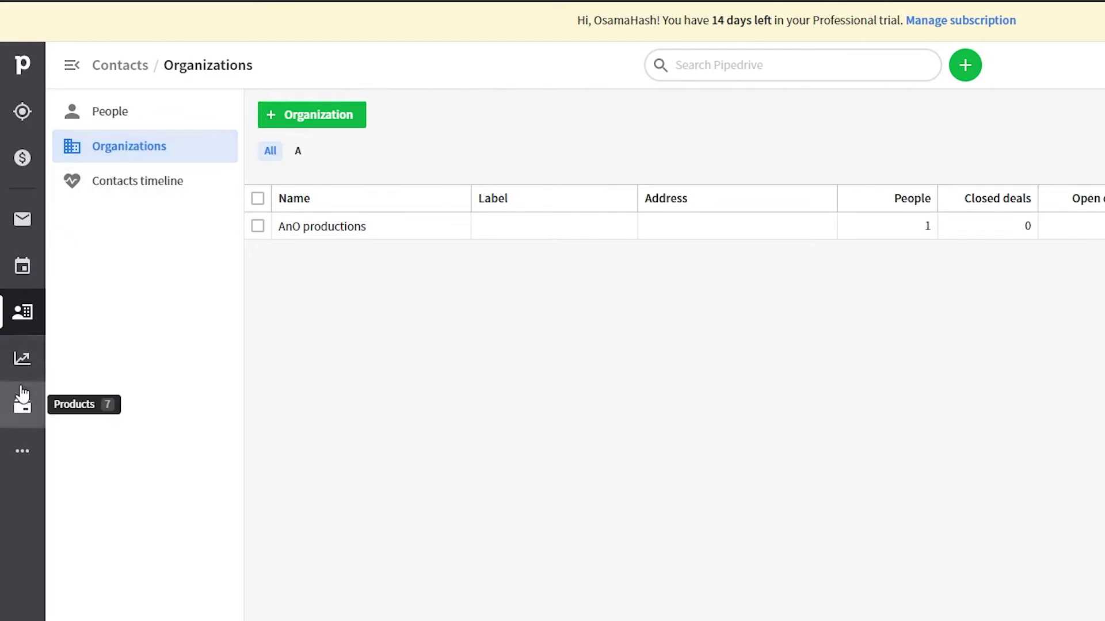
# - Start a new product in the Products section named Artificial Plant with product code 2
pyautogui.click(24, 413)
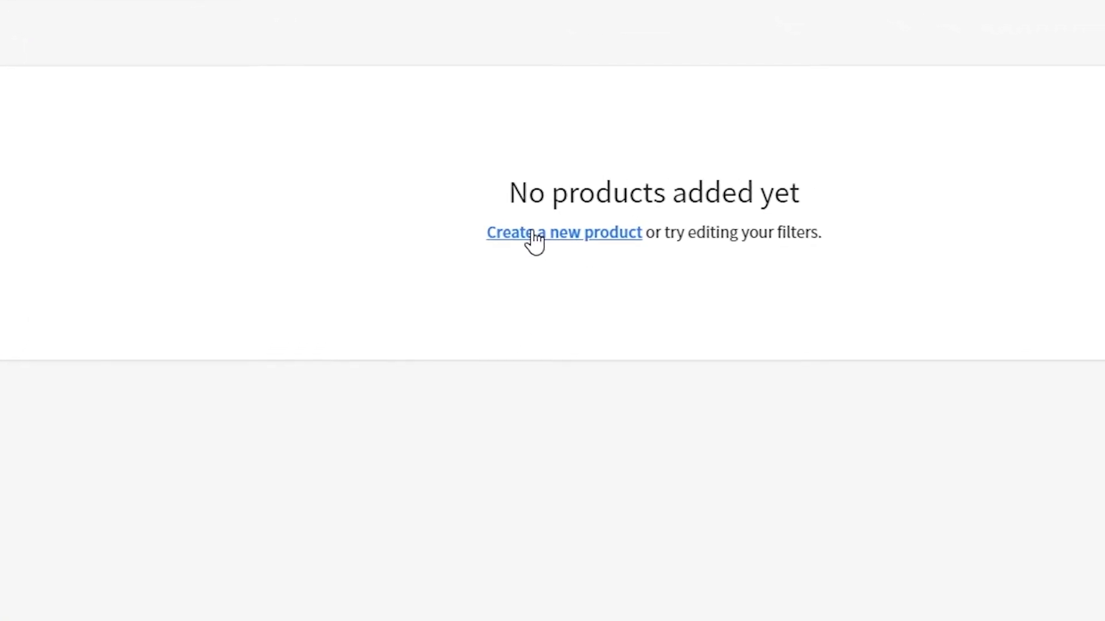
pyautogui.click(403, 206)
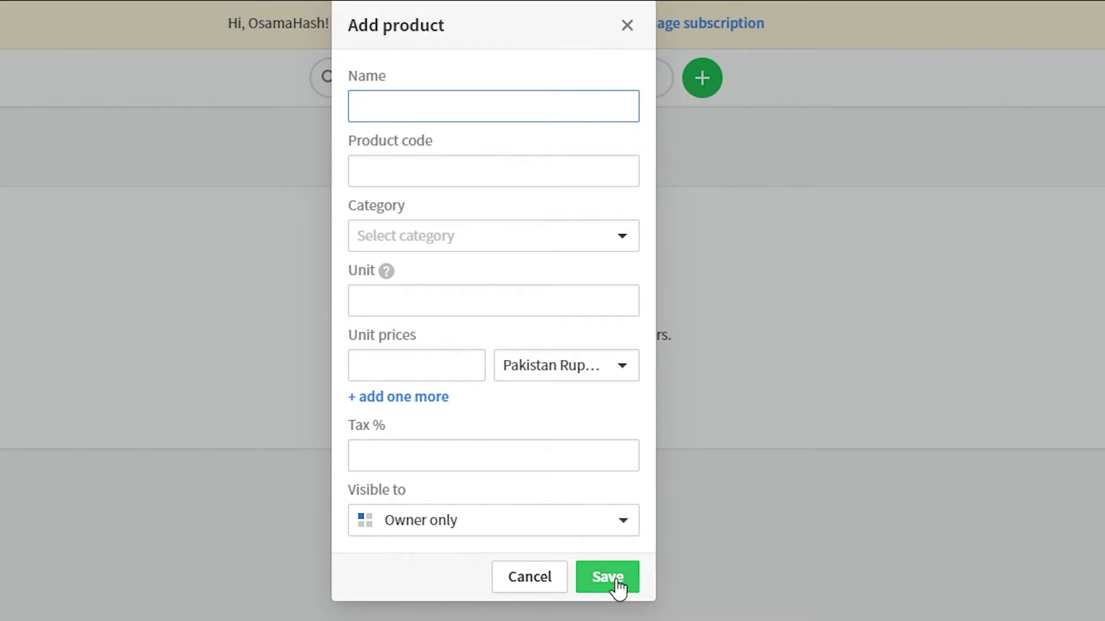
pyautogui.click(474, 108)
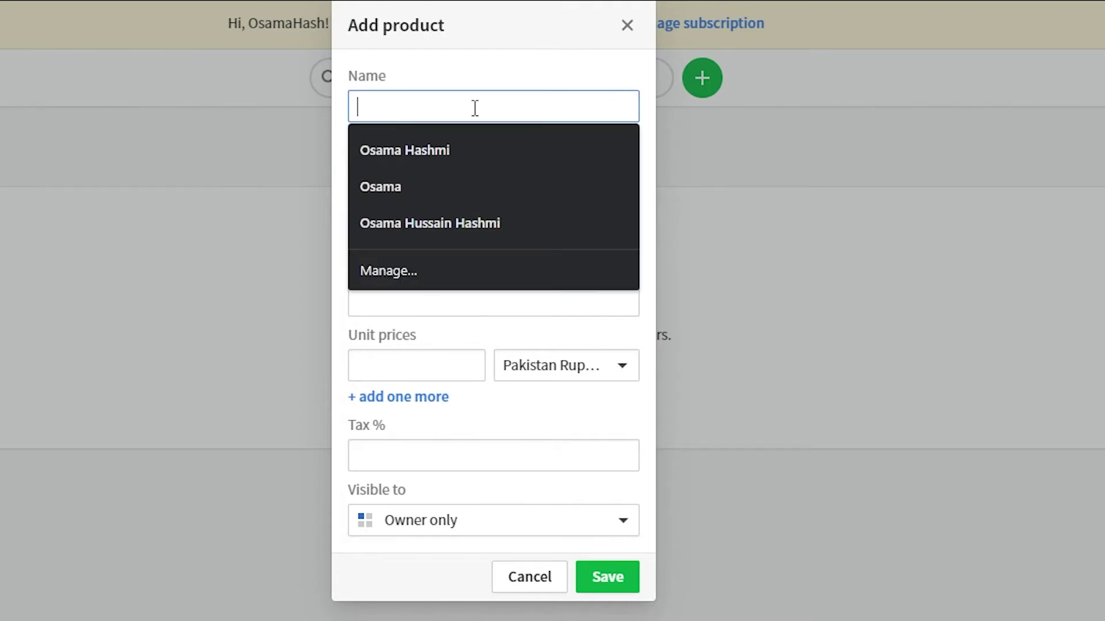
pyautogui.write('Artificial Plant')
pyautogui.click(401, 166)
pyautogui.write('2')
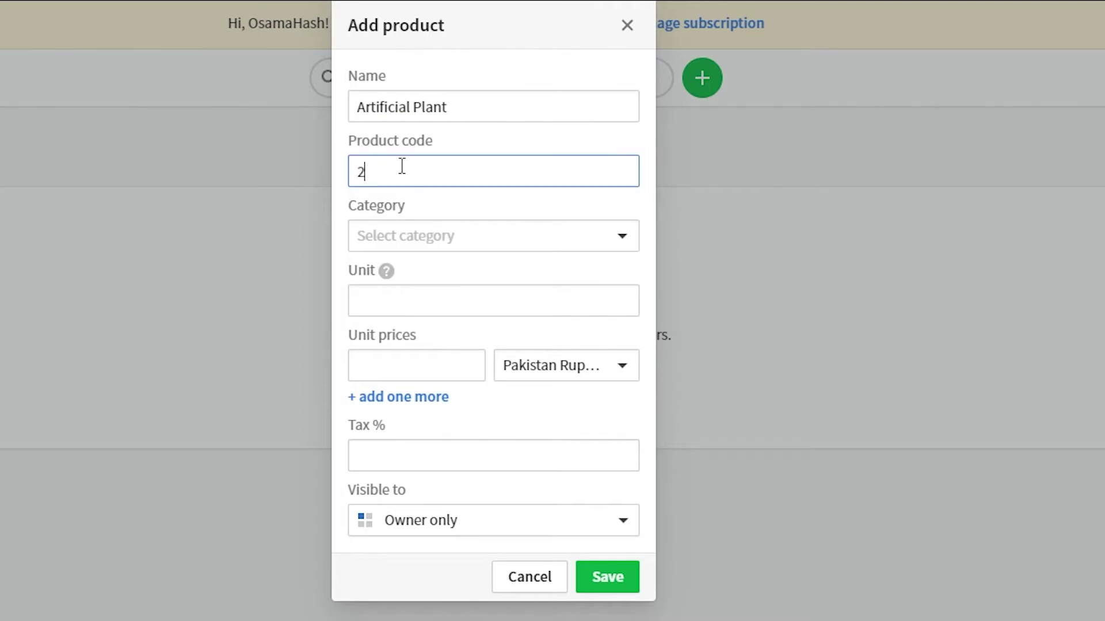
# - Add Home décor as a new category and assign it to the Artificial Plant product
pyautogui.click(375, 249)
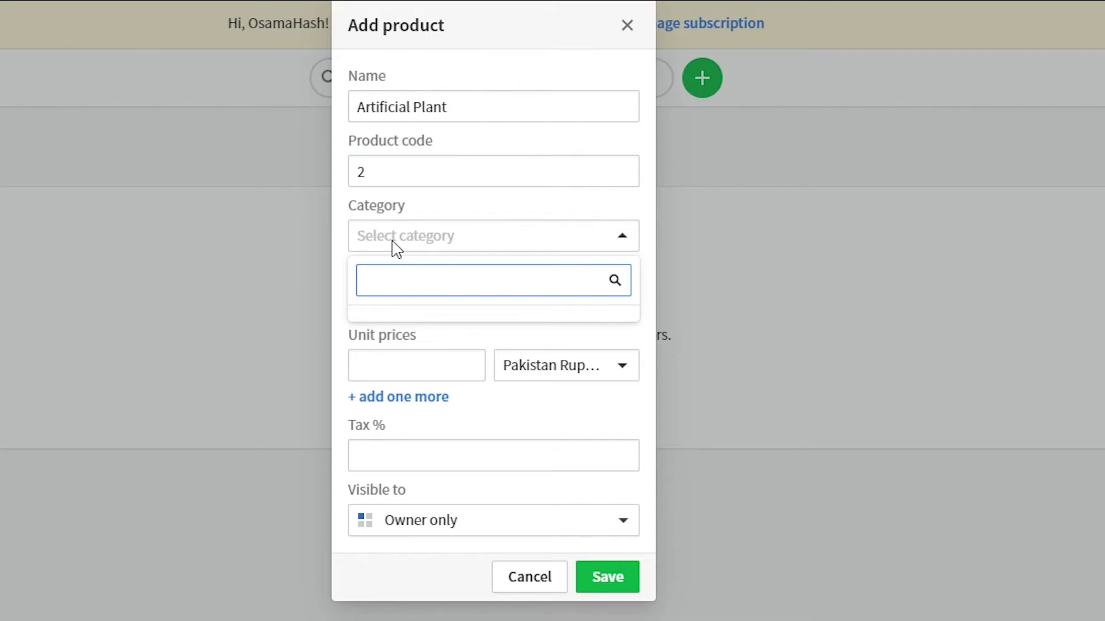
pyautogui.write('Decor')
pyautogui.press('Delete')
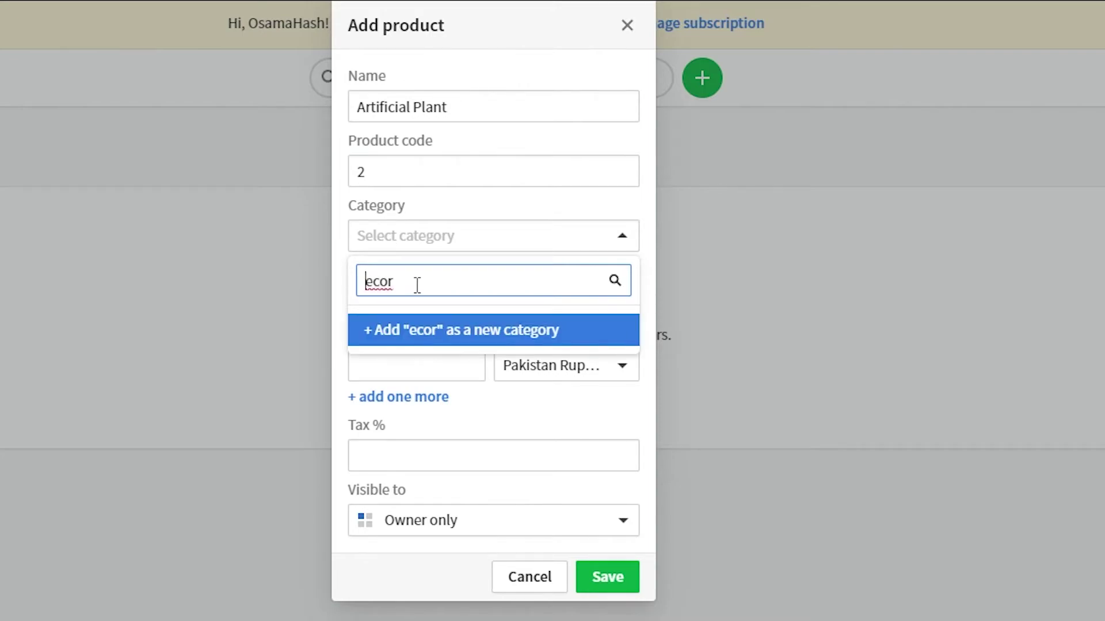
pyautogui.write('Home d')
pyautogui.press('Return')
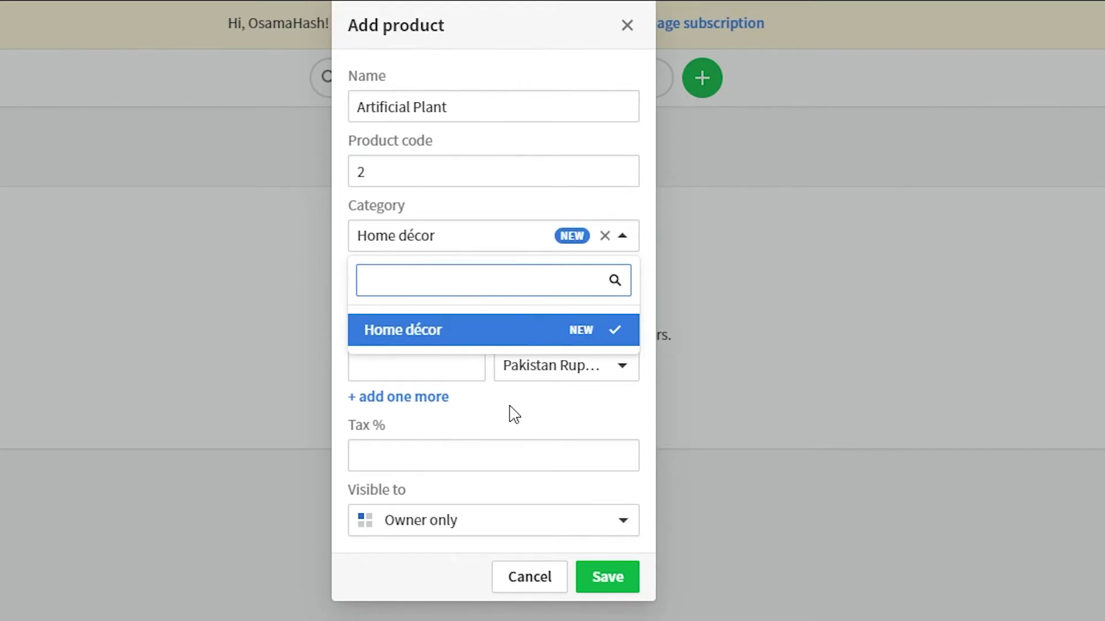
# - Set the product's unit to 0.5 kG and its unit price to 500 in Pakistan Rupees
pyautogui.click(371, 306)
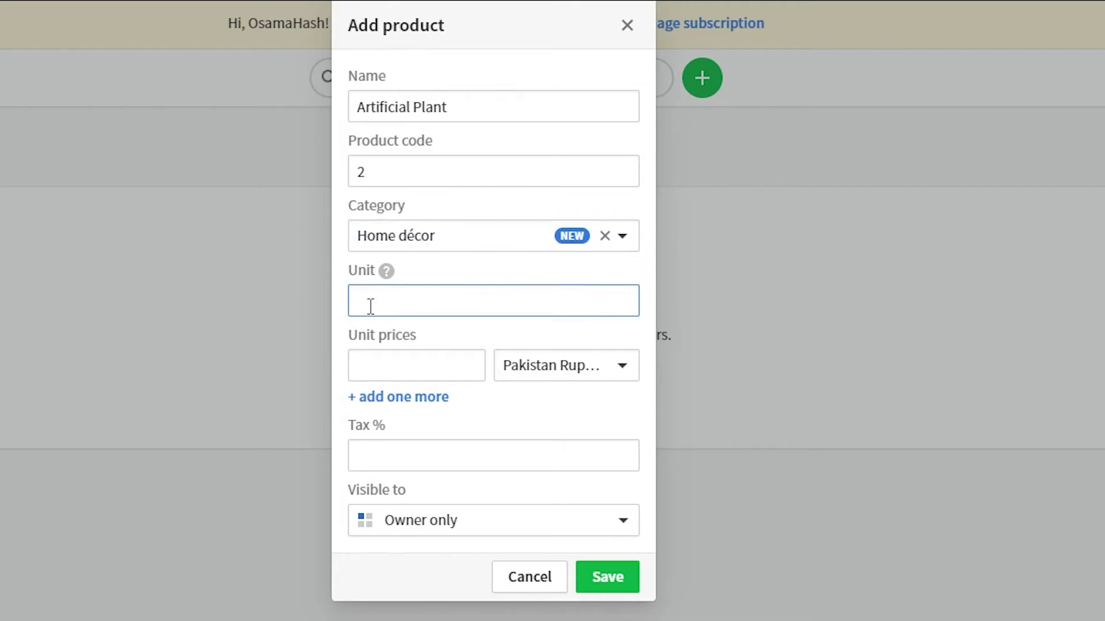
pyautogui.write('0.5 kG')
pyautogui.click(515, 435)
pyautogui.click(411, 358)
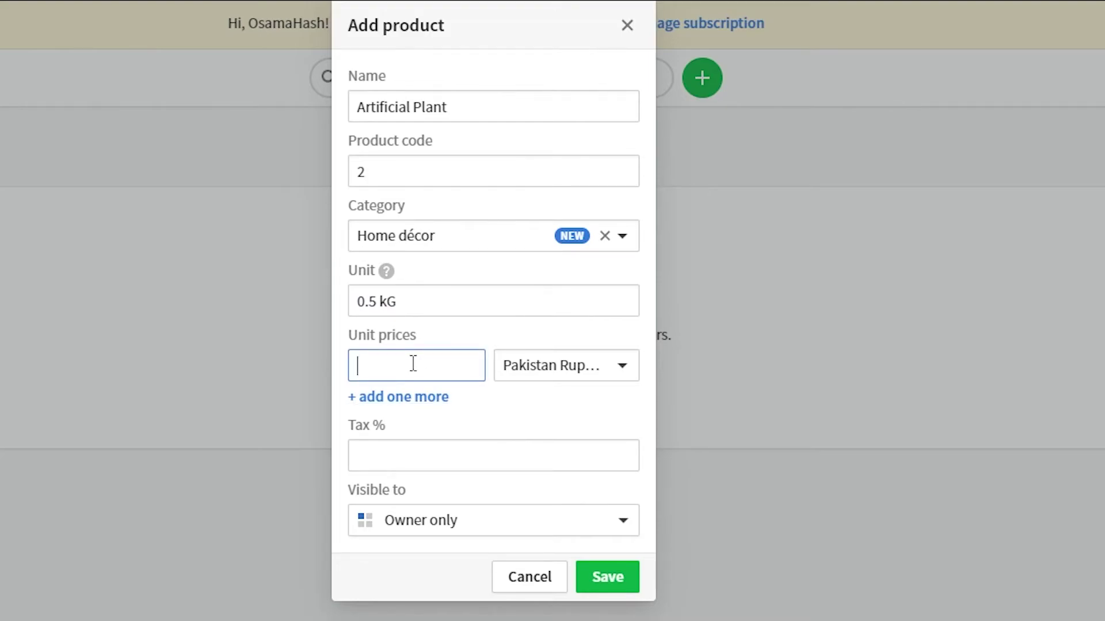
pyautogui.write('500')
pyautogui.click(550, 429)
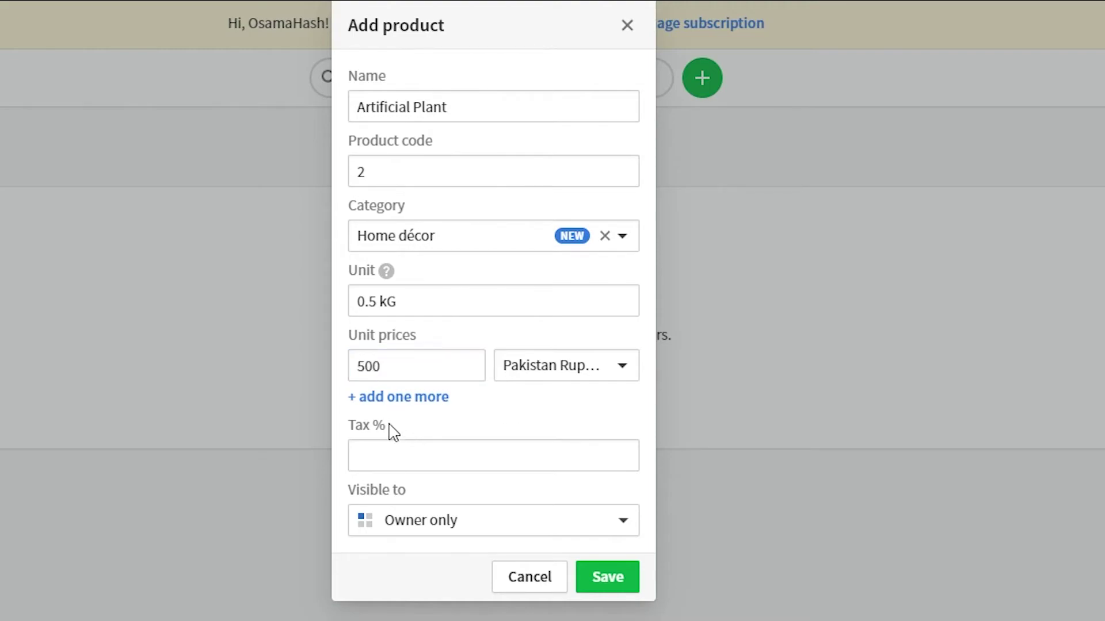
# - Add a second unit price row to the product and set the tax to 10%
pyautogui.click(401, 397)
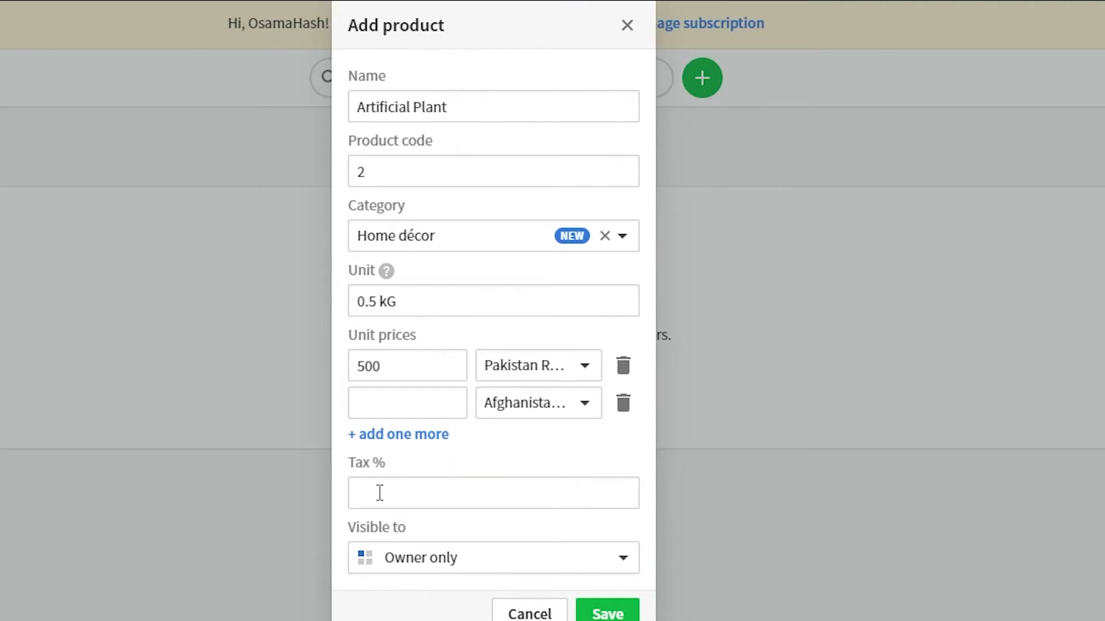
pyautogui.click(562, 491)
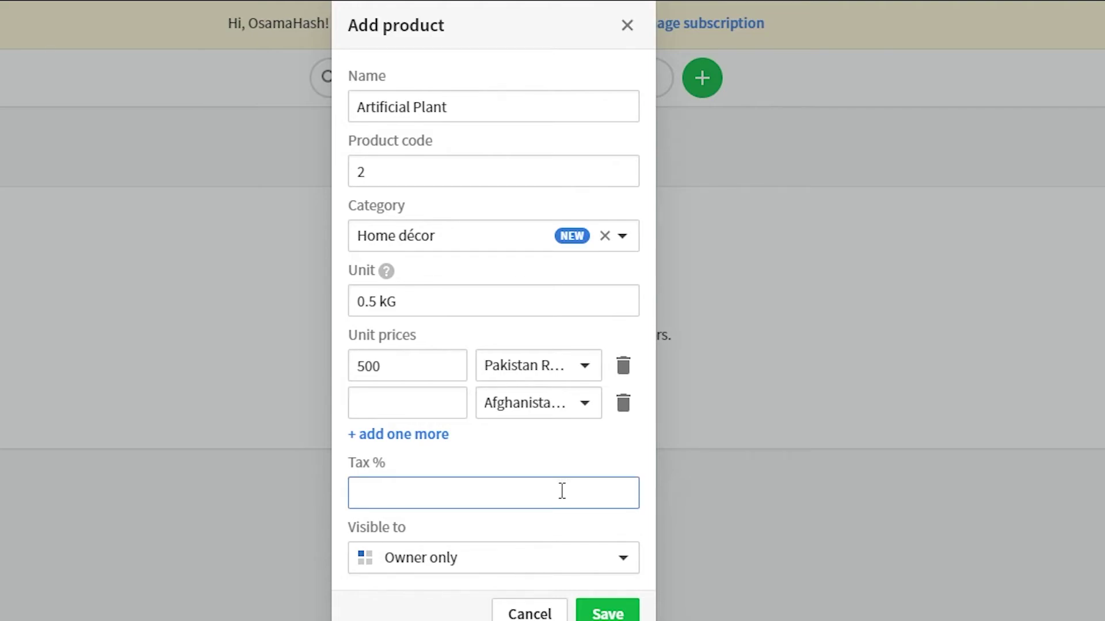
pyautogui.write('10')
pyautogui.click(575, 465)
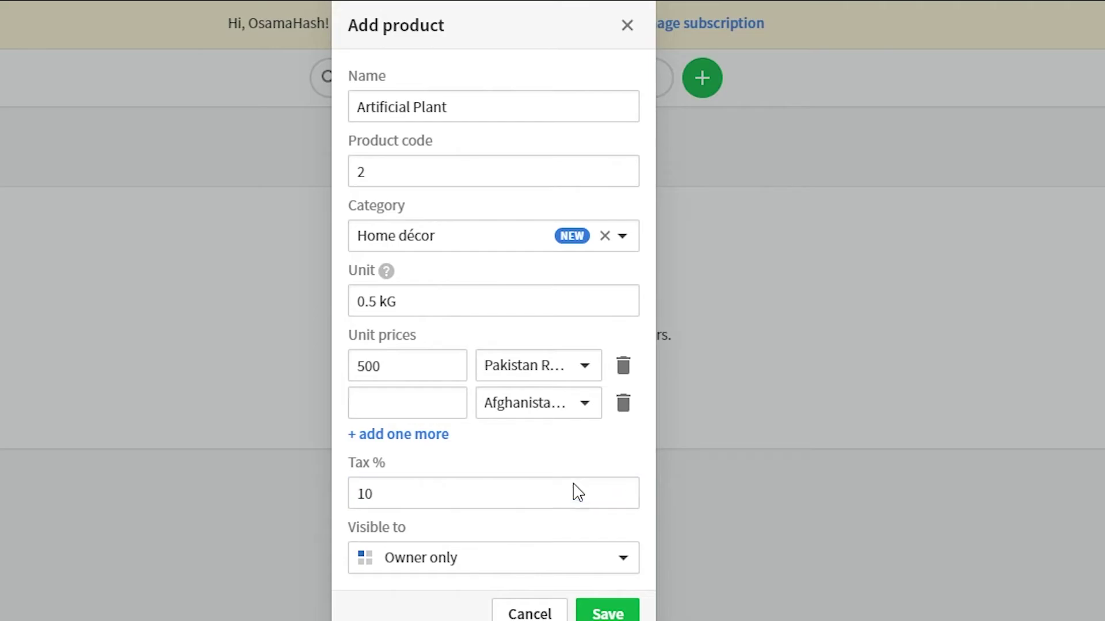
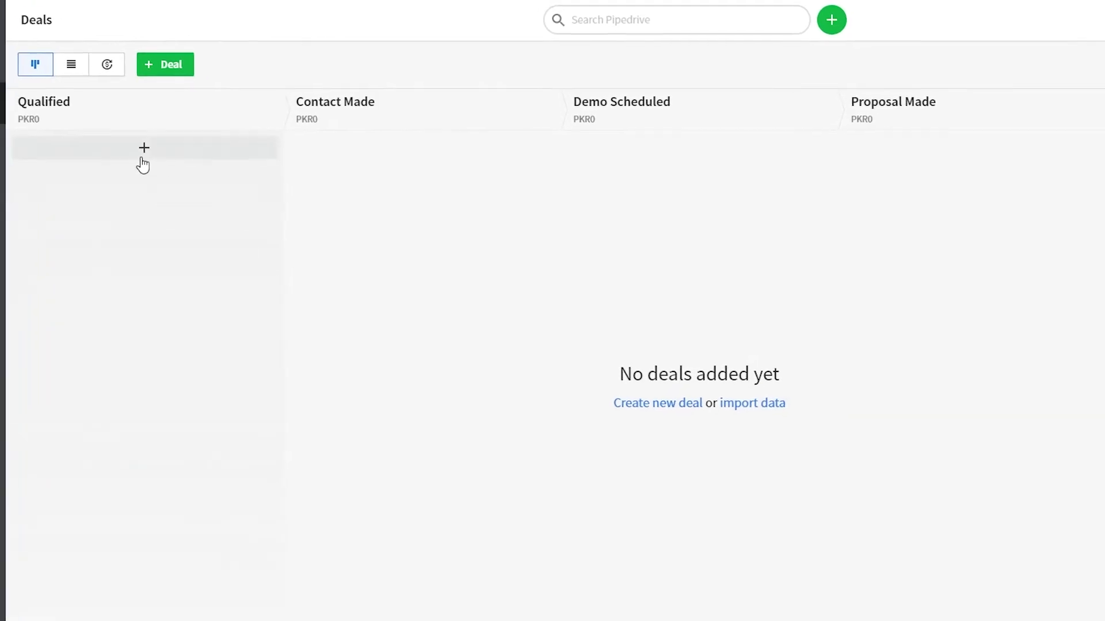
# - Start a new deal in the Qualified stage of the pipeline and fill in the contact person's name
pyautogui.click(143, 160)
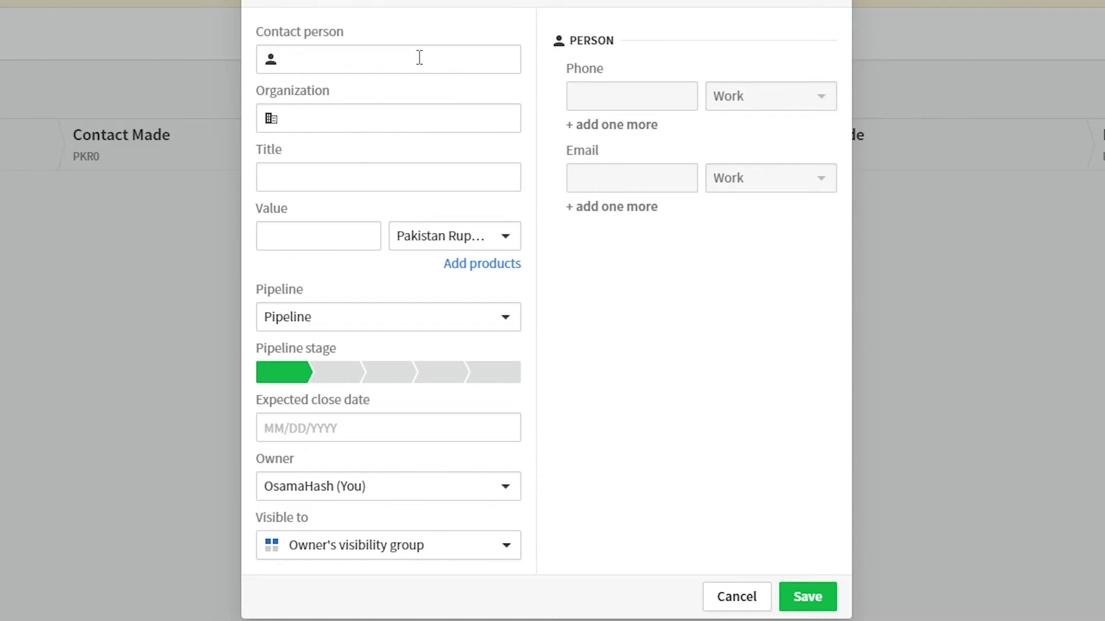
pyautogui.click(419, 57)
pyautogui.click(385, 131)
pyautogui.click(385, 132)
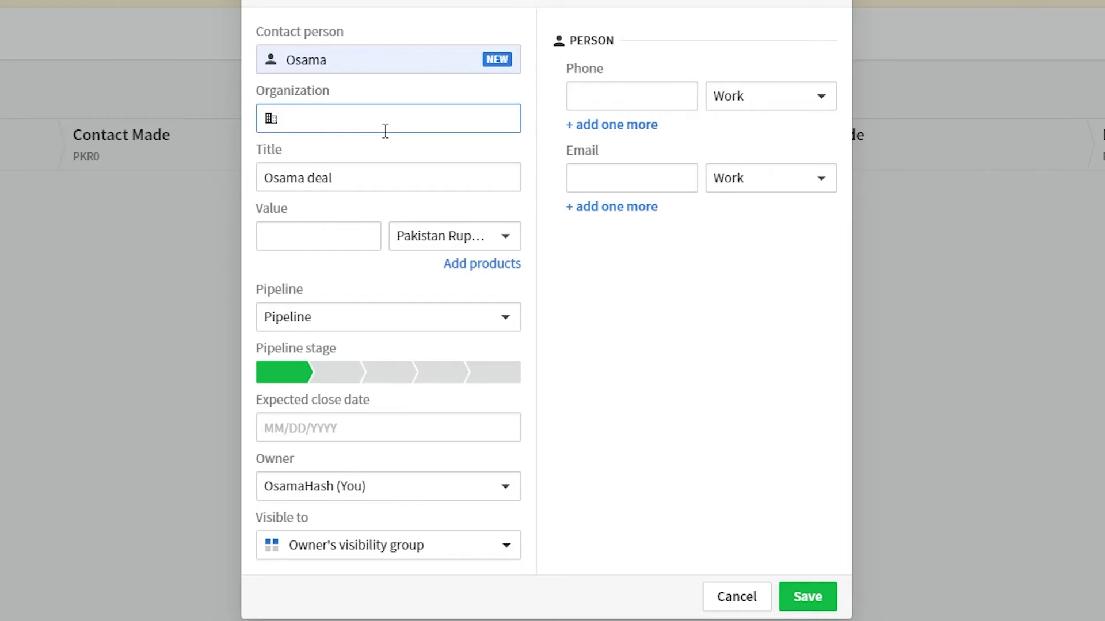
pyautogui.write('AnO')
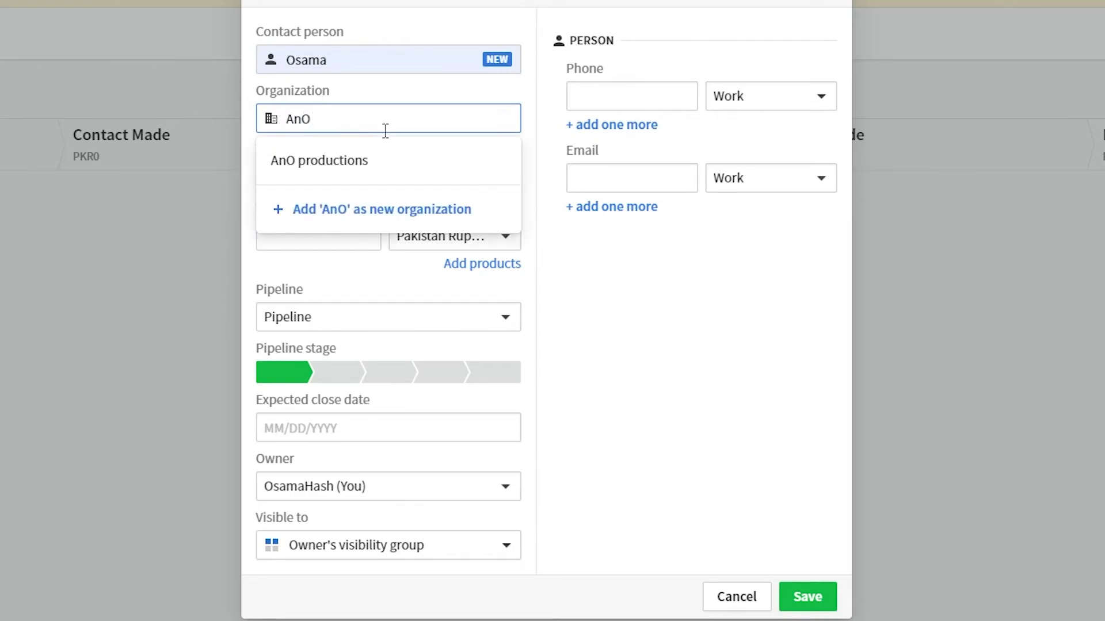
pyautogui.click(368, 217)
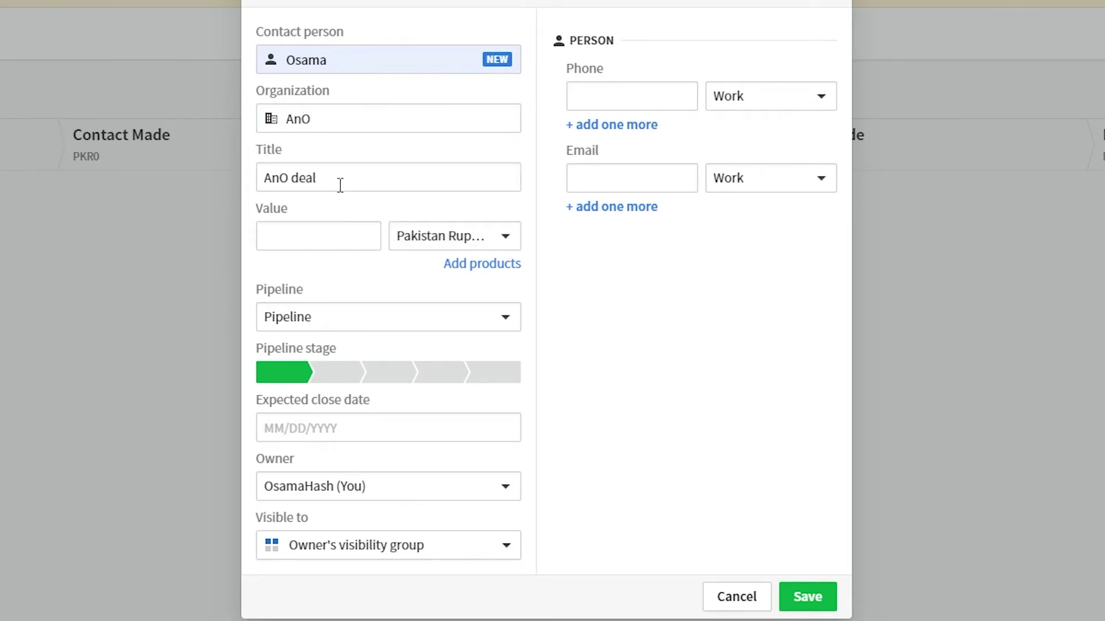
# - Set the deal's organization to Small wood, adding it as a new organization
pyautogui.click(432, 114)
pyautogui.write('S')
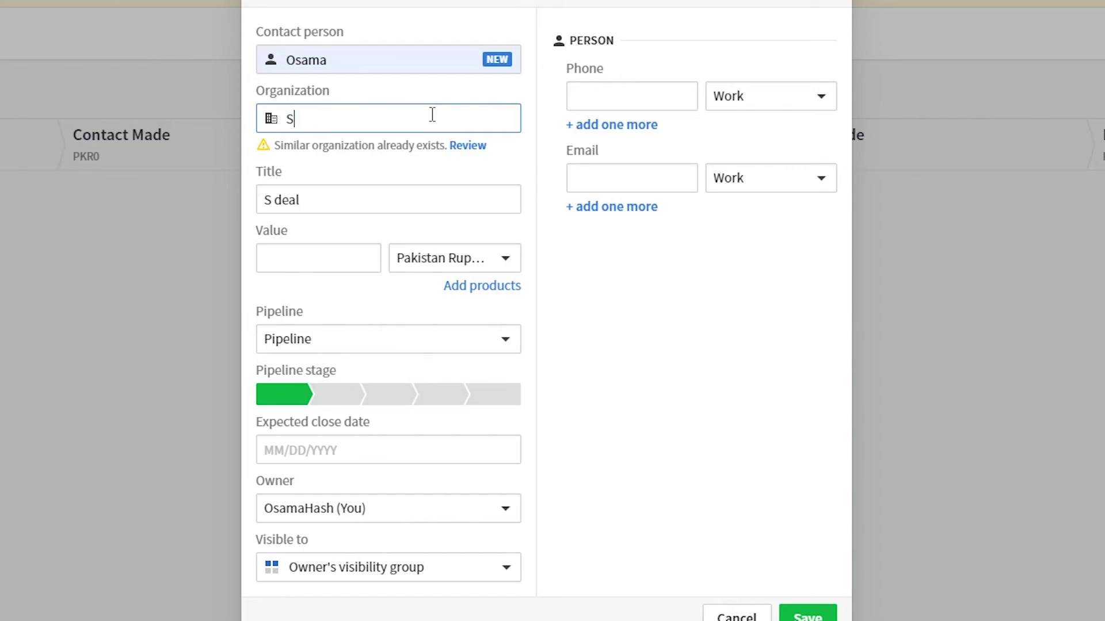
pyautogui.write('mall wood')
pyautogui.click(350, 202)
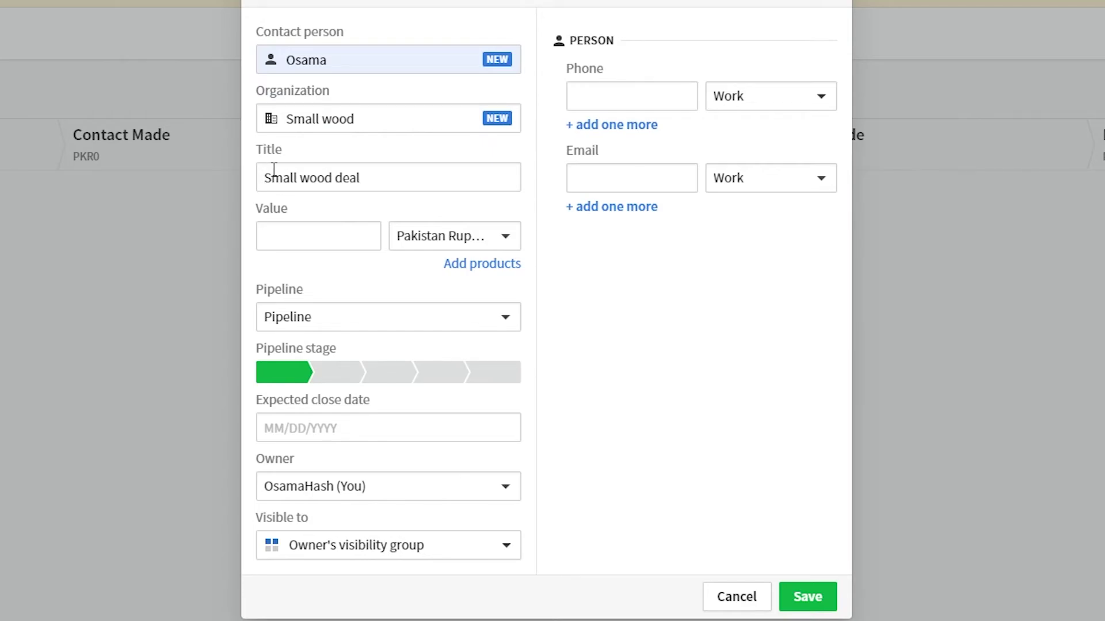
# - Set the deal's value to 1000 Pakistan Rupees and add a products section to the deal
pyautogui.click(274, 241)
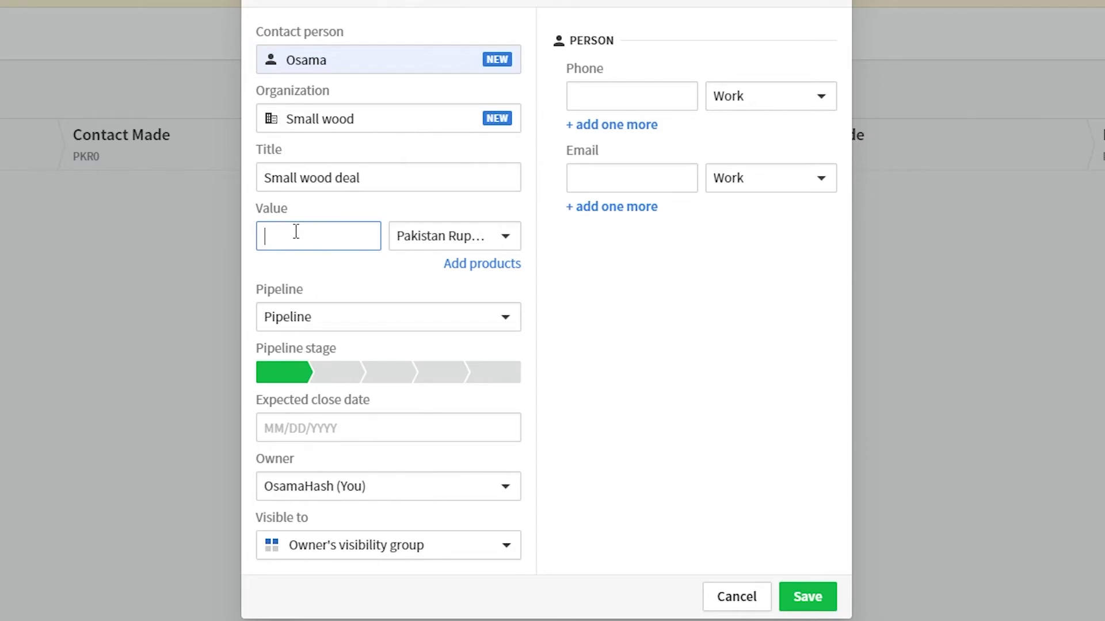
pyautogui.write('1000')
pyautogui.click(482, 264)
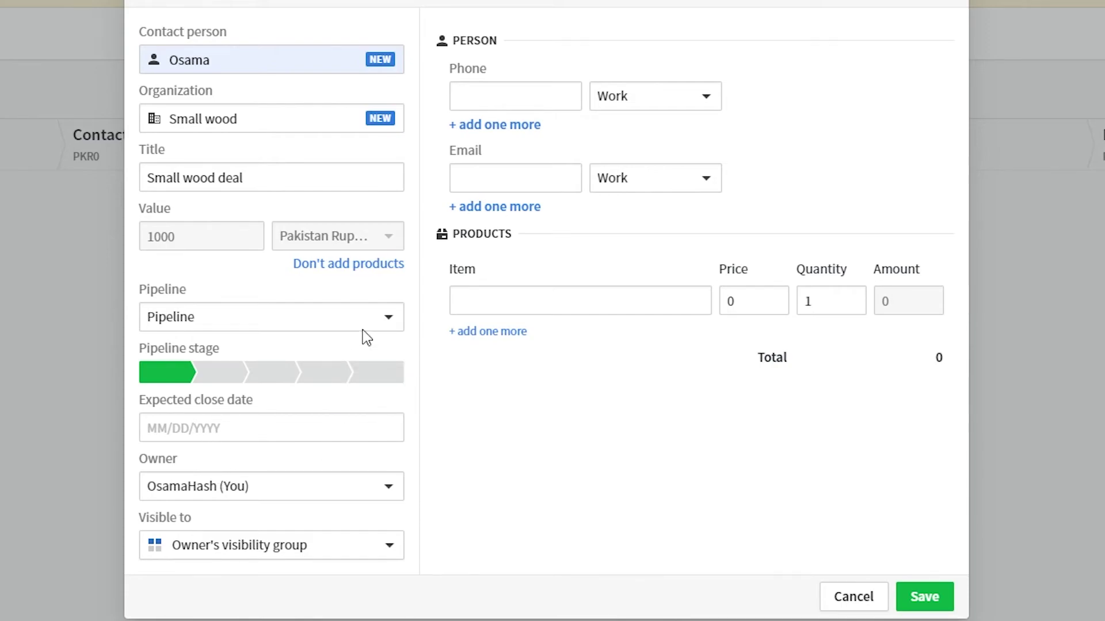
# - Enter 2 as the product item on the deal and save the deal
pyautogui.click(489, 104)
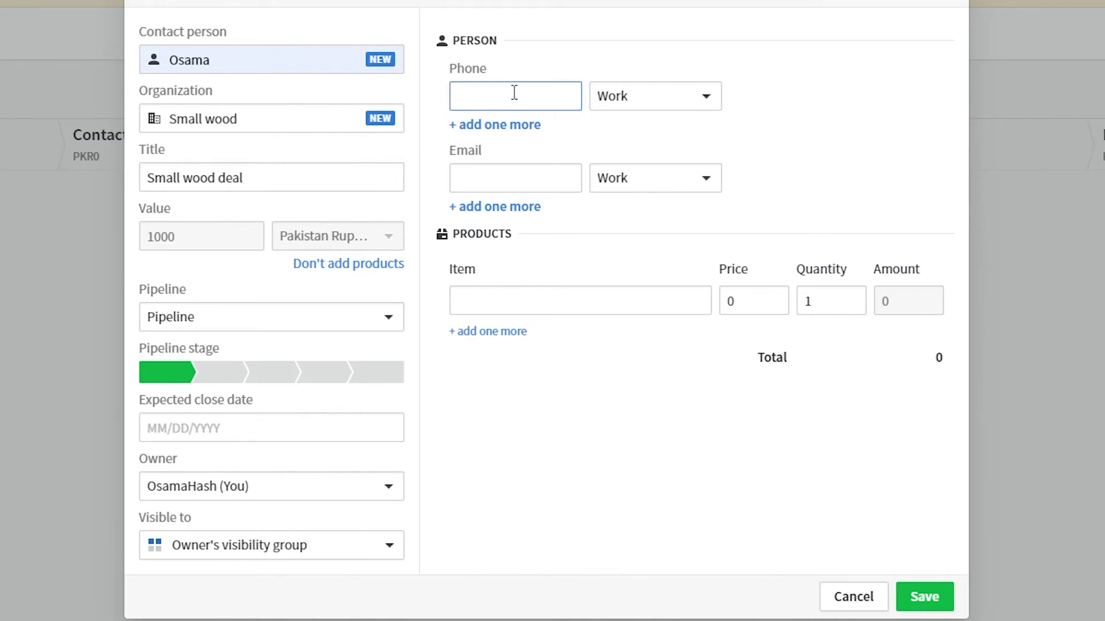
pyautogui.click(472, 302)
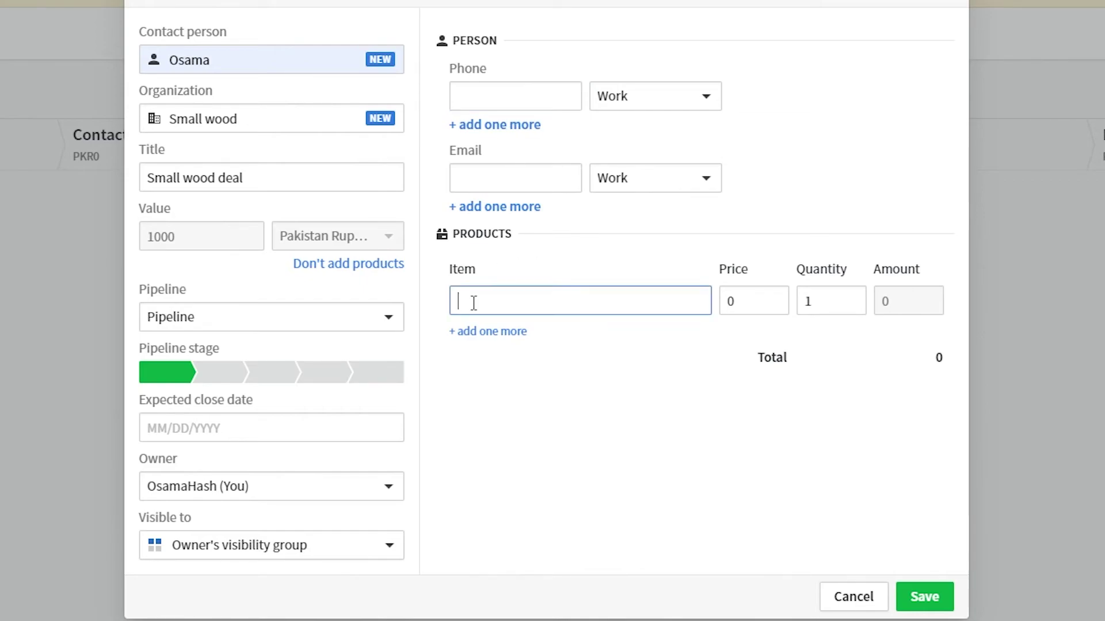
pyautogui.write('2')
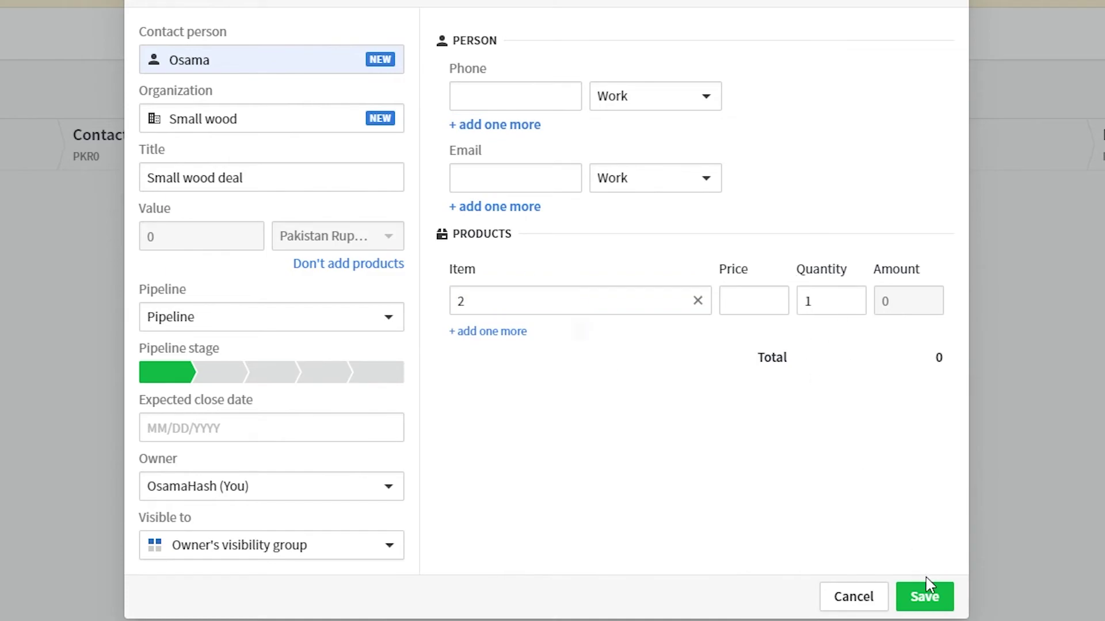
pyautogui.click(924, 598)
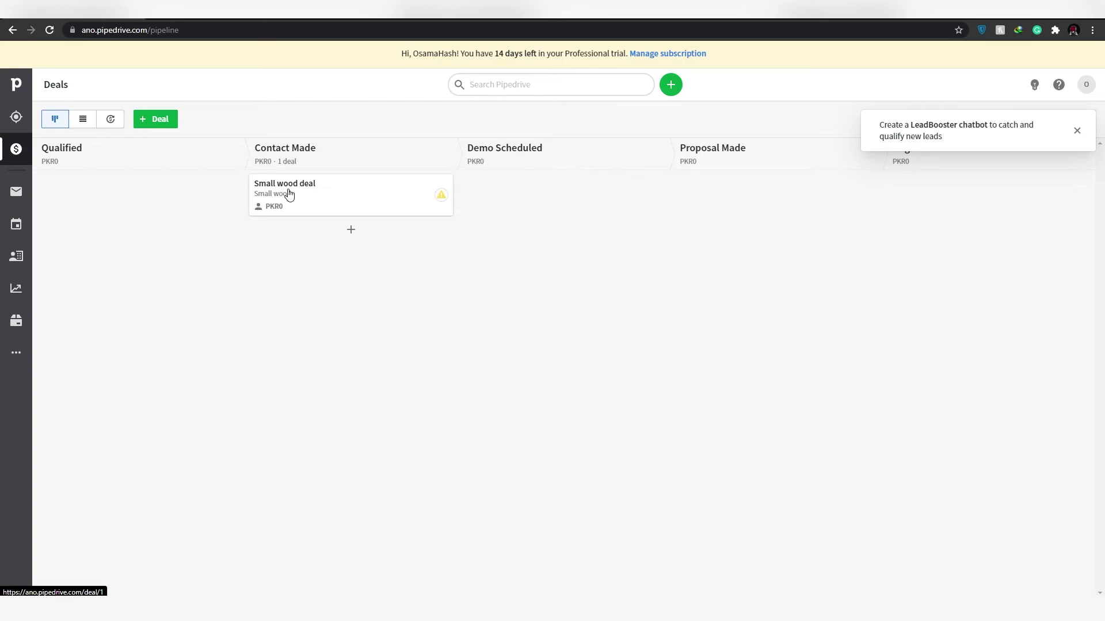
# - Move the Small wood deal through Demo Scheduled and Proposal Made to the Negotiations Started stage
pyautogui.moveTo(288, 194); pyautogui.dragTo(582, 197)
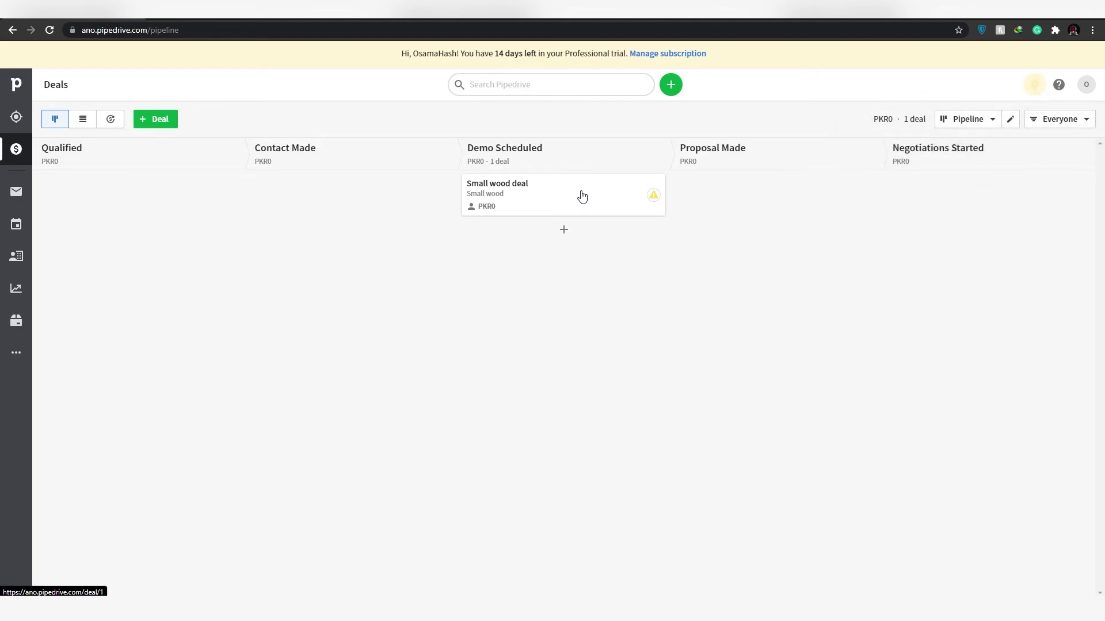
pyautogui.moveTo(580, 196); pyautogui.dragTo(783, 204)
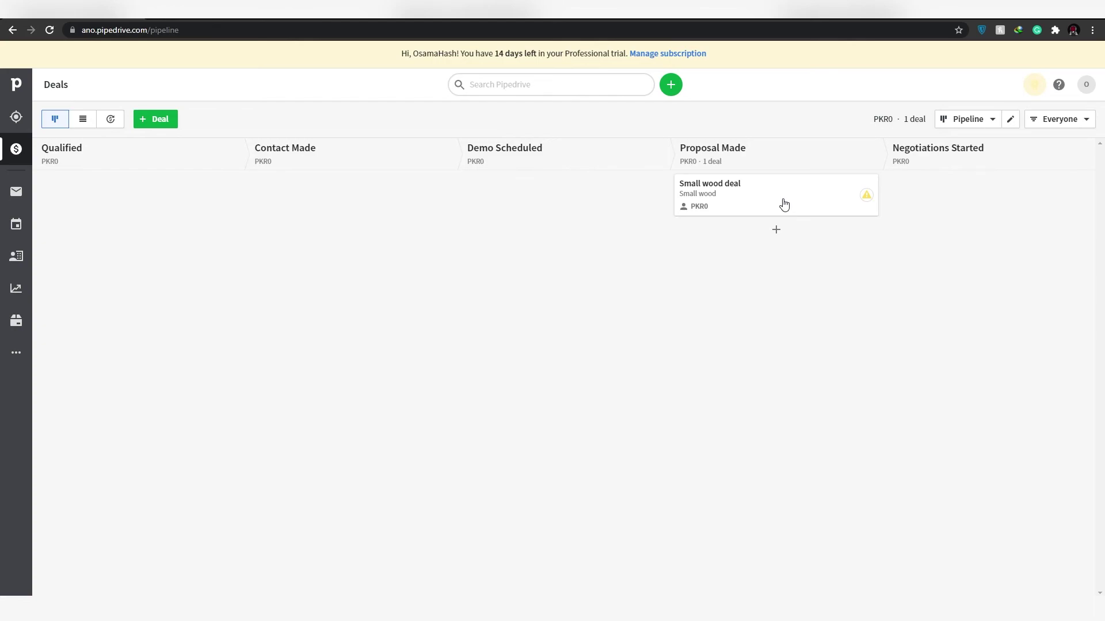
pyautogui.moveTo(743, 204); pyautogui.dragTo(989, 170)
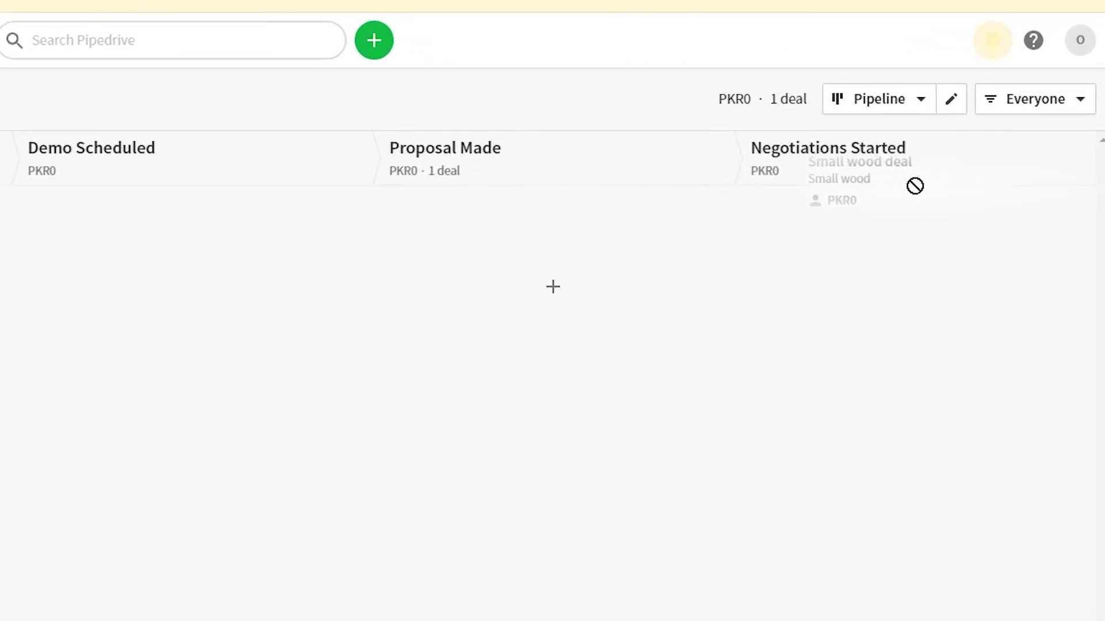
pyautogui.moveTo(915, 186); pyautogui.dragTo(917, 233)
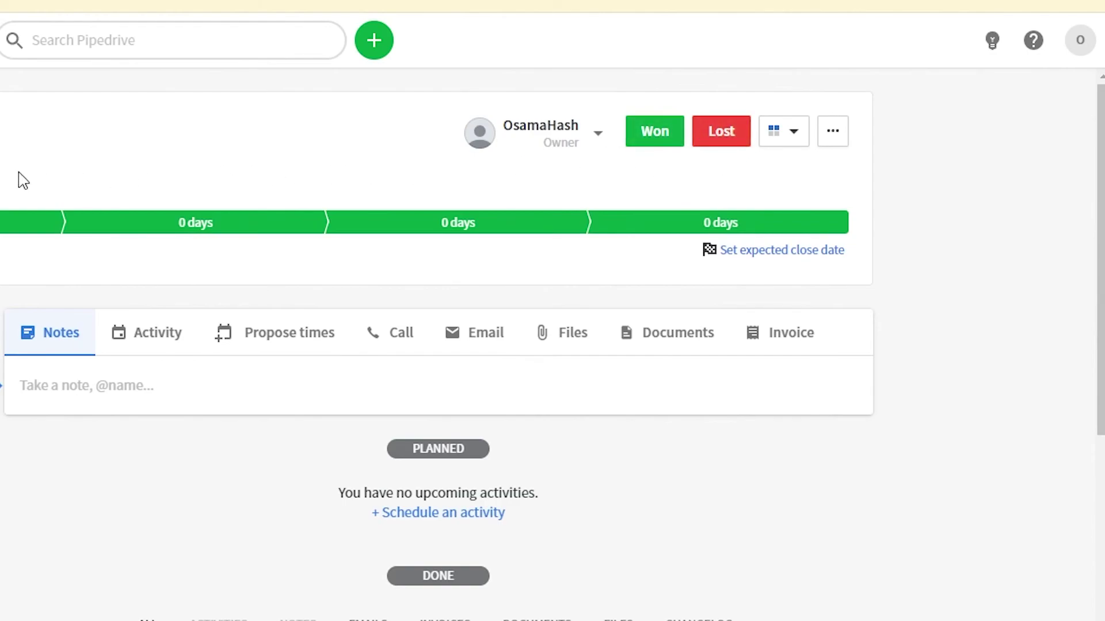
# - Mark the Small wood deal as won on its detail page and dismiss the documents and subscription tips
pyautogui.scroll(-3, 107, 271)
pyautogui.scroll(3, 107, 272)
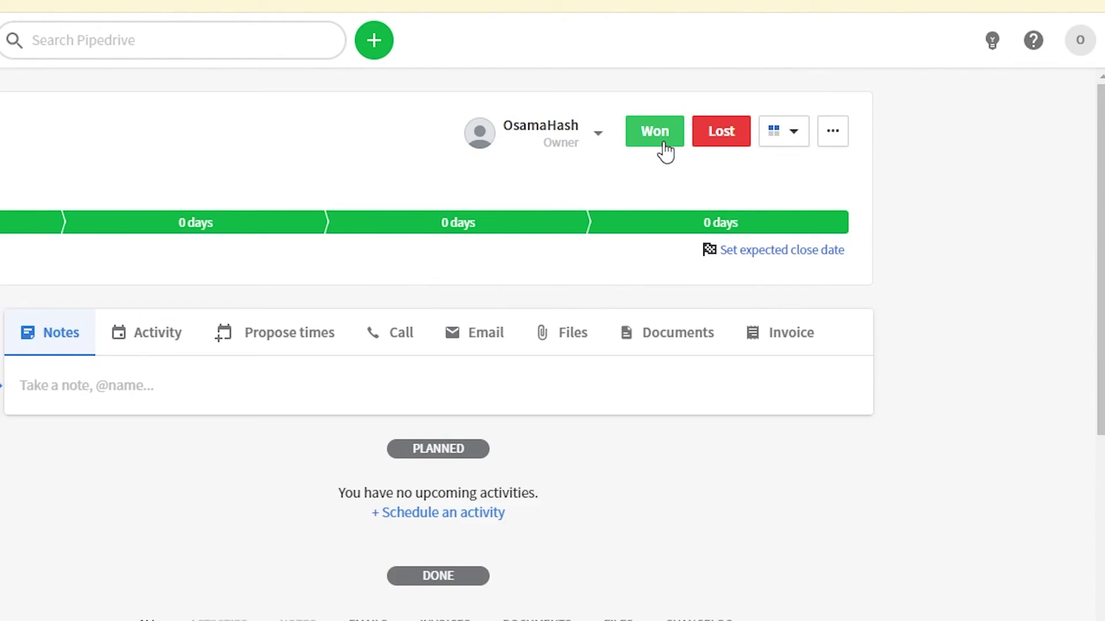
pyautogui.click(656, 144)
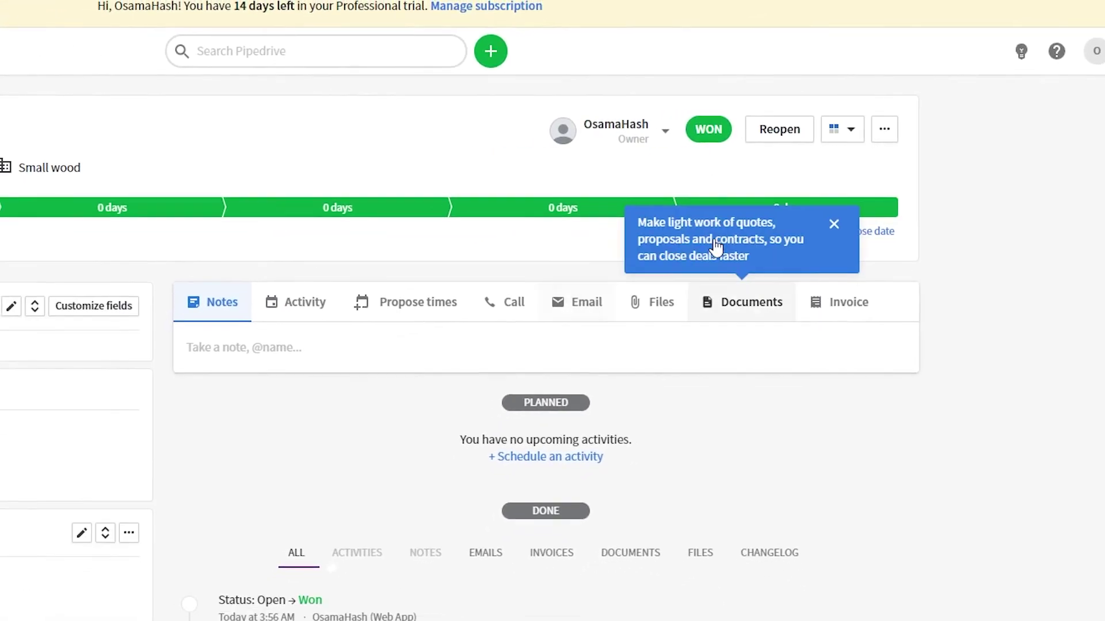
pyautogui.click(833, 224)
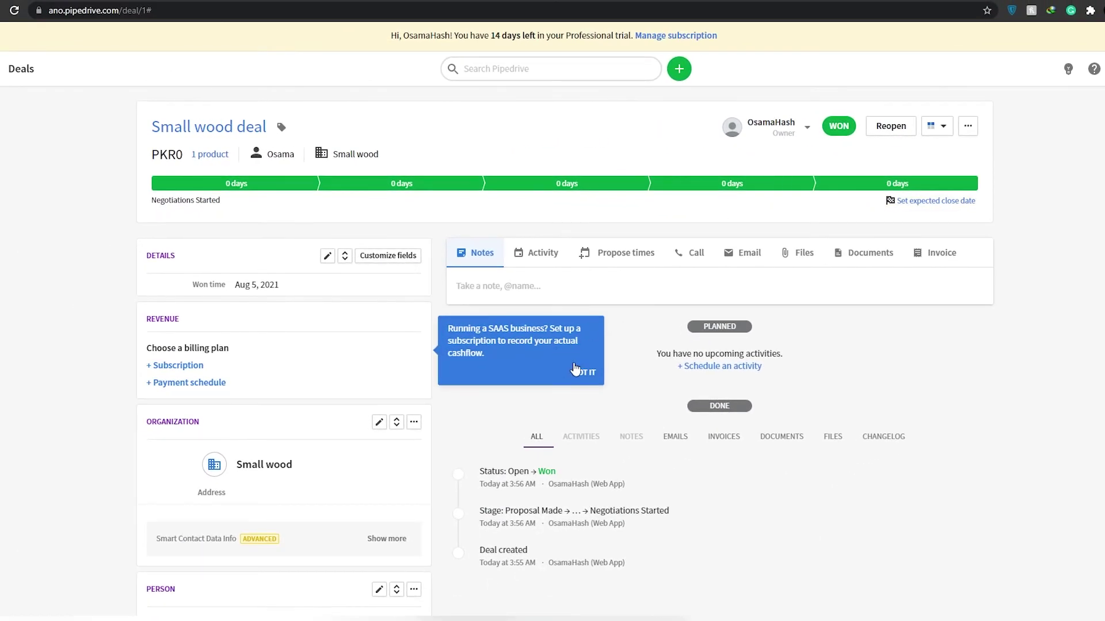
pyautogui.click(578, 371)
# - Look through the deal's Activity, Call, Email and Files sections, and open an empty note
pyautogui.scroll(-4, 443, 333)
pyautogui.scroll(1, 443, 334)
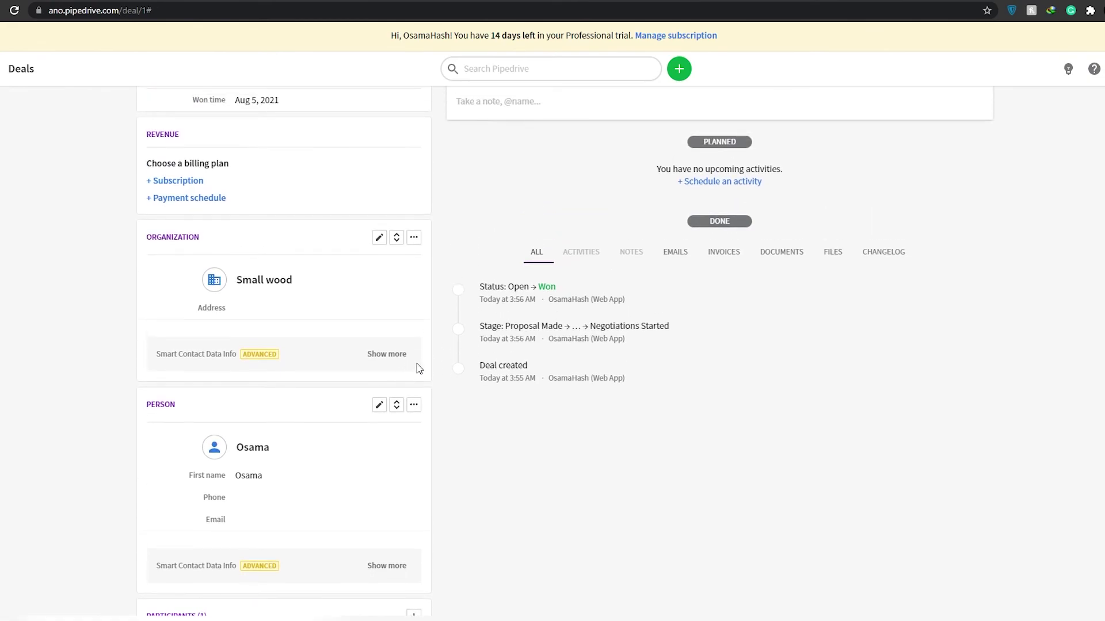
pyautogui.scroll(3, 482, 352)
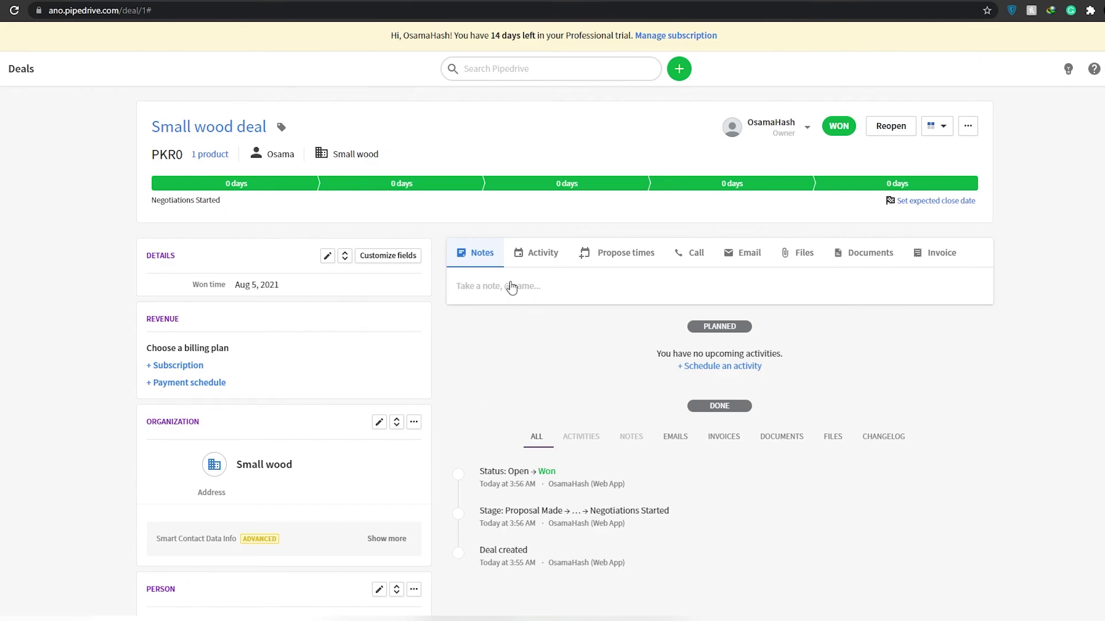
pyautogui.click(534, 252)
pyautogui.click(700, 255)
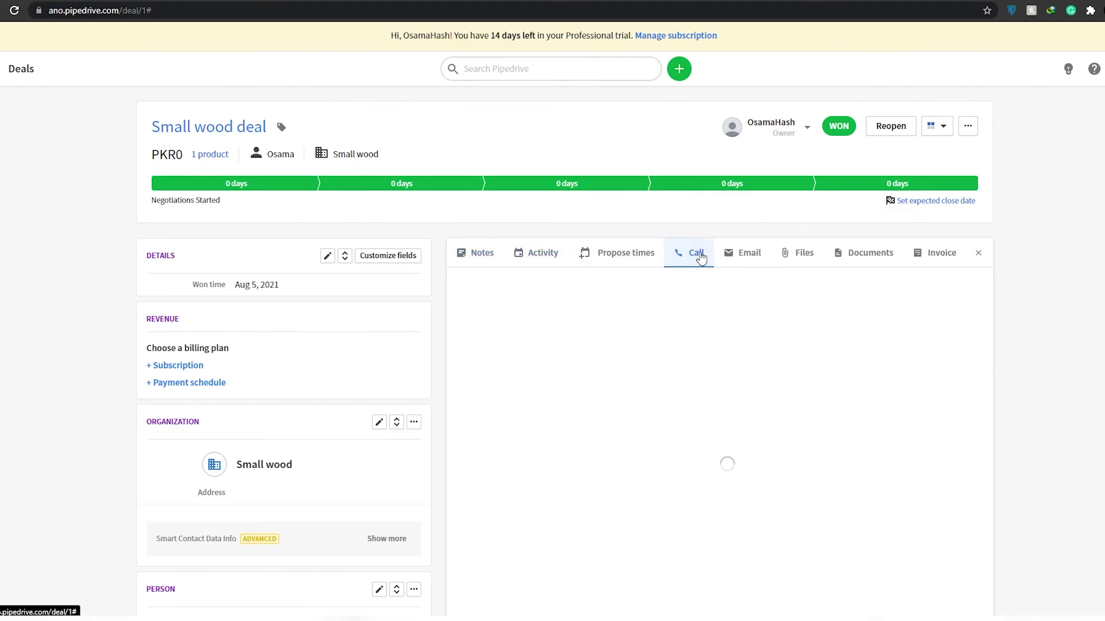
pyautogui.click(745, 253)
pyautogui.click(817, 254)
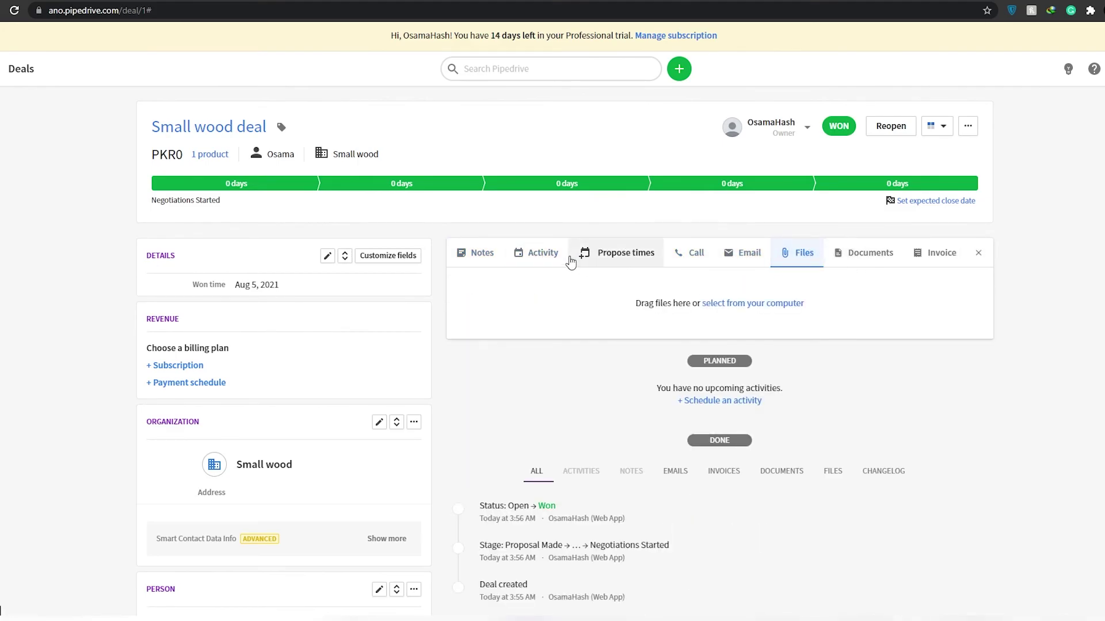
pyautogui.click(491, 254)
# - Examine the deal's revenue, organization, person, participants, overview, followers and Email BCC details alongside its history
pyautogui.scroll(-1, 825, 343)
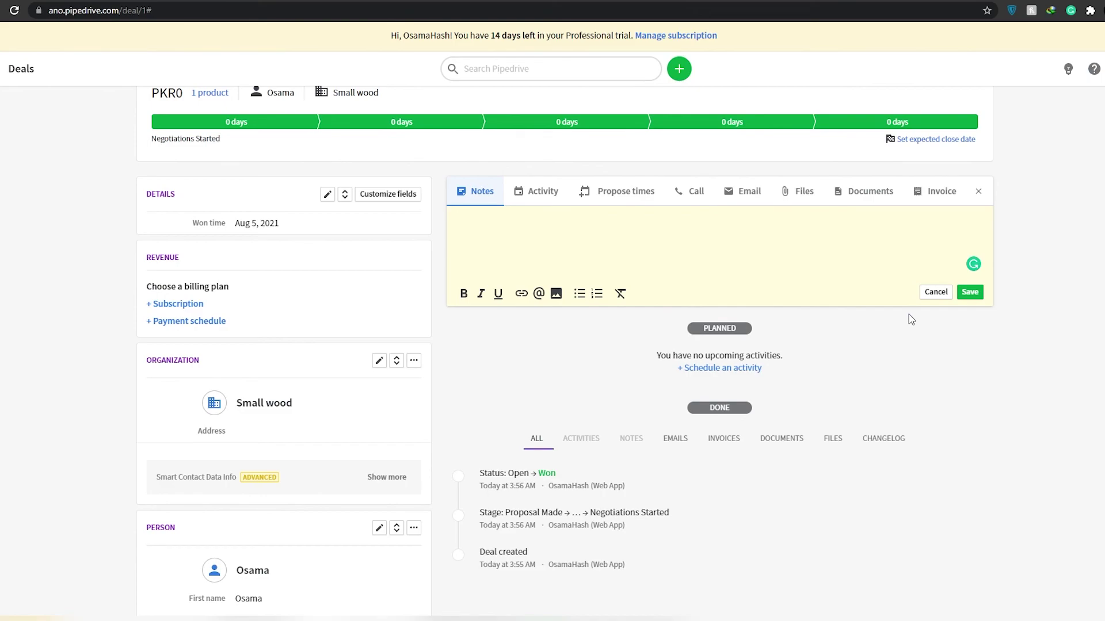
pyautogui.scroll(1, 907, 316)
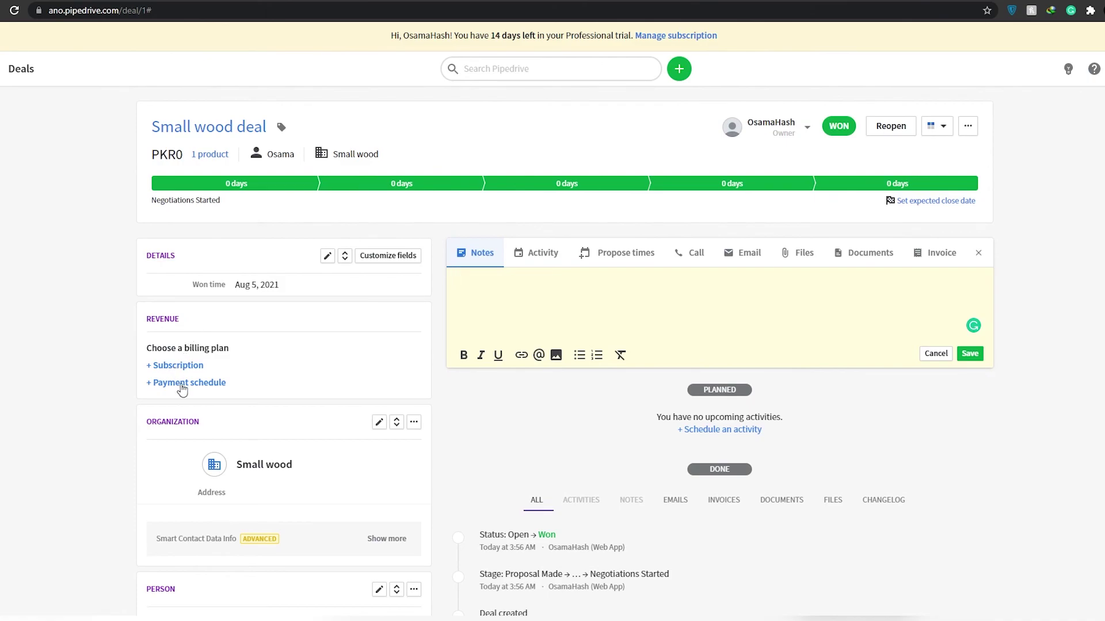
pyautogui.scroll(-7, 217, 385)
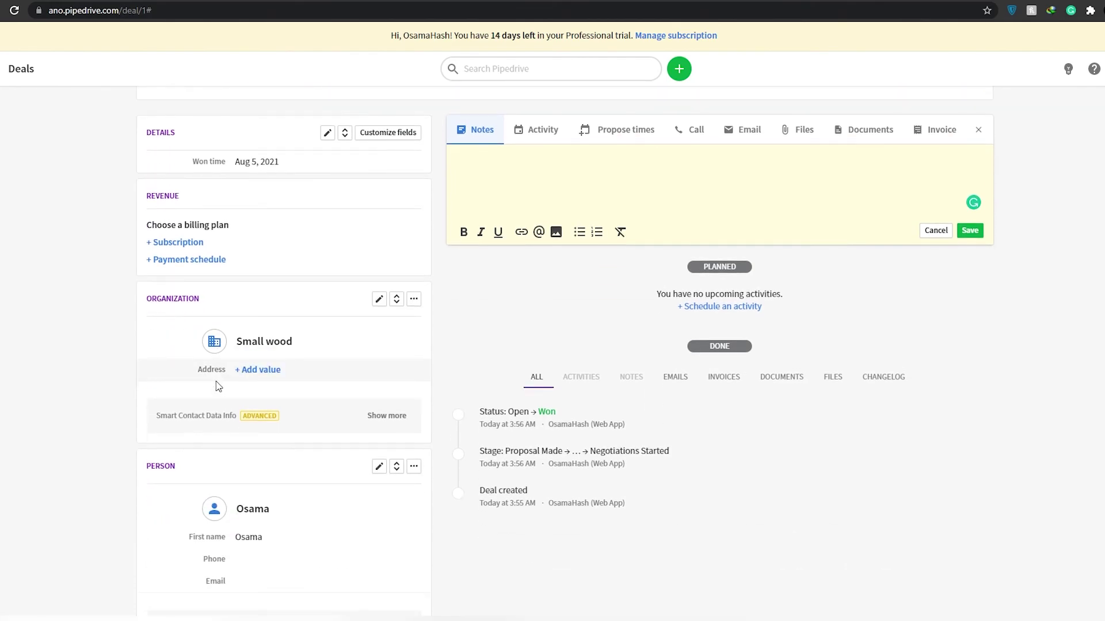
pyautogui.scroll(7, 133, 340)
pyautogui.scroll(-7, 132, 340)
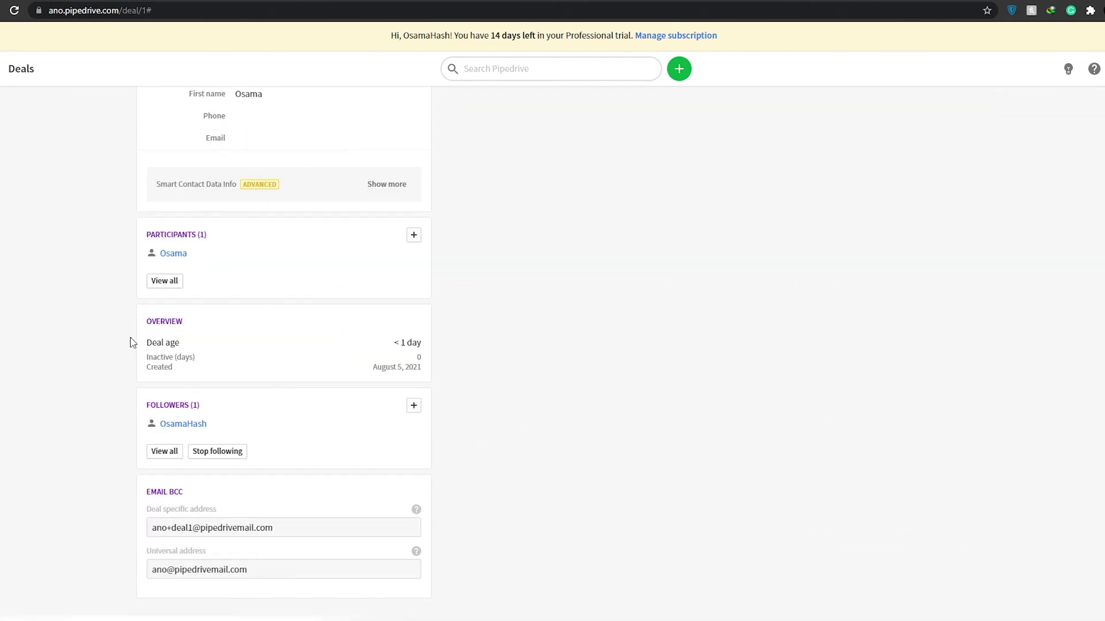
pyautogui.scroll(7, 131, 340)
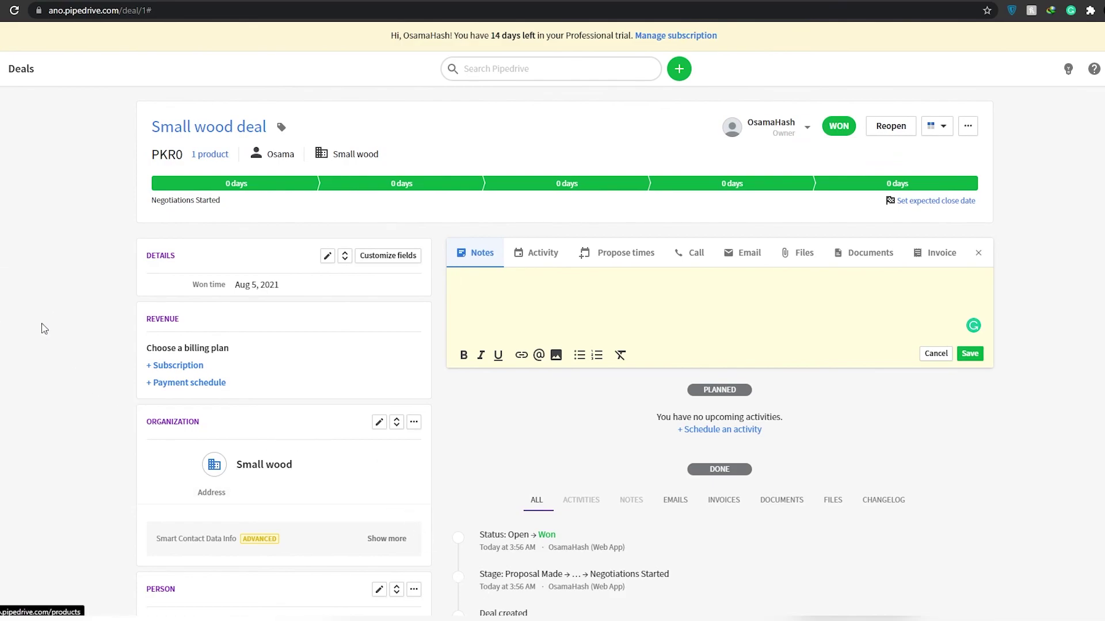
pyautogui.scroll(-1, 42, 326)
pyautogui.scroll(1, 46, 329)
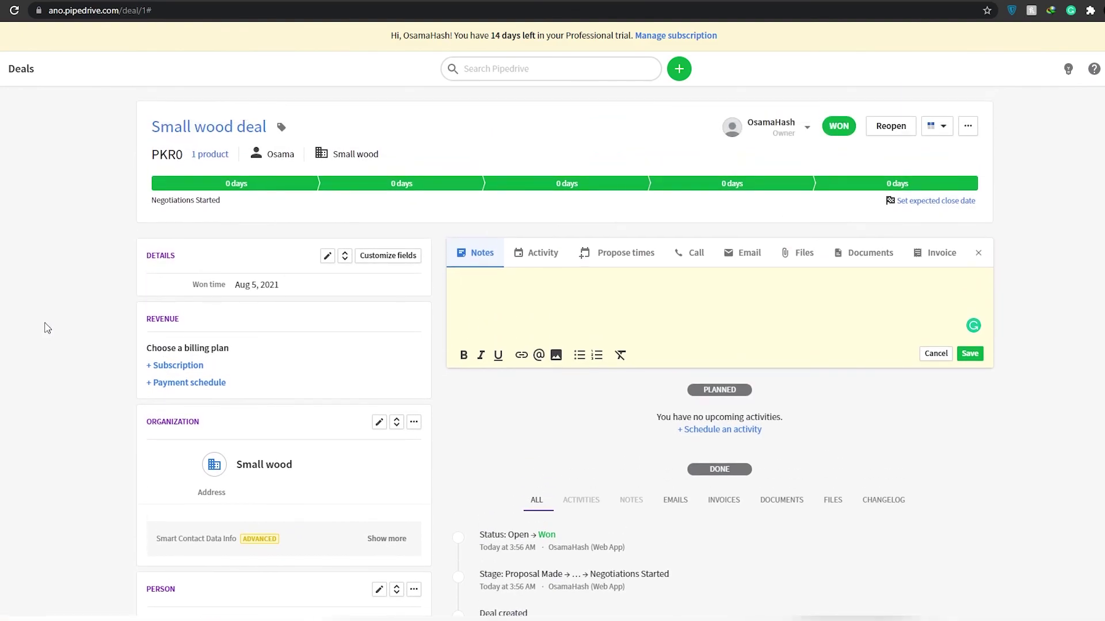